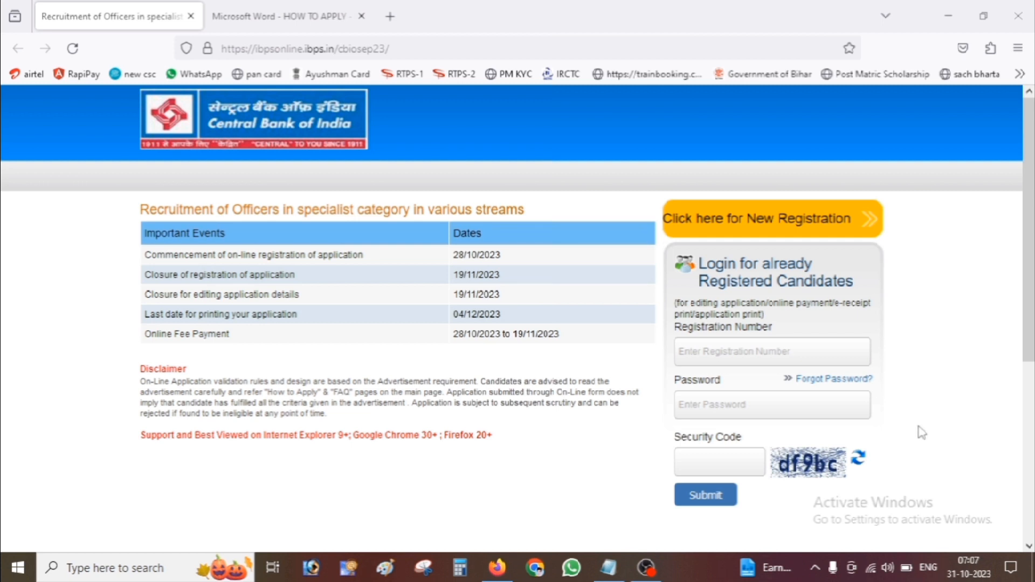
Bring the Notepad notes with the important dates in front of the recruitment page.
click(608, 568)
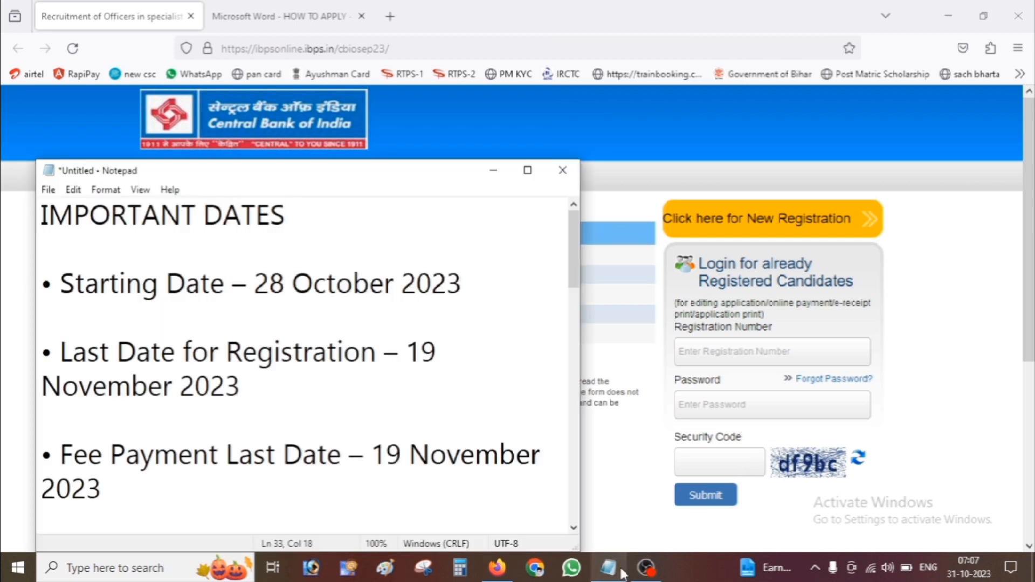
Read the maximized notes on dates, SC/ST fee, age limit and location, then return to the recruitment page.
click(527, 170)
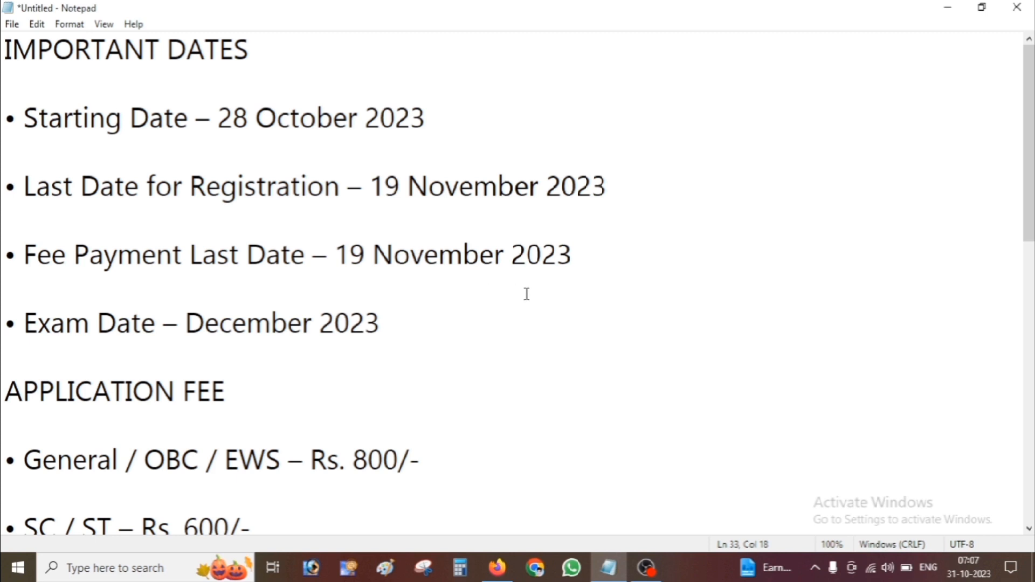
scroll(513, 301, down, 2)
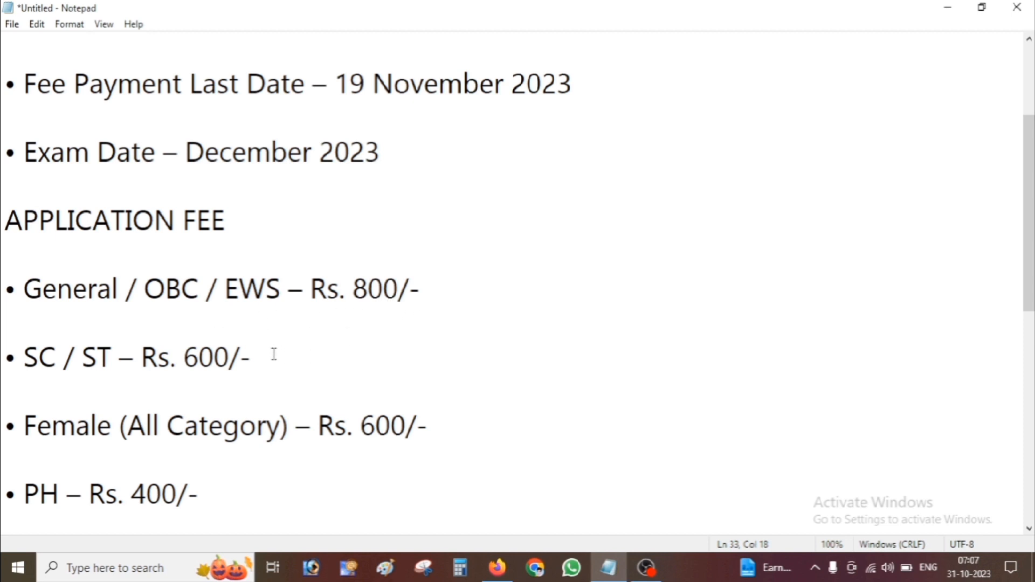
drag(172, 360, 205, 372)
click(203, 359)
scroll(218, 396, down, 2)
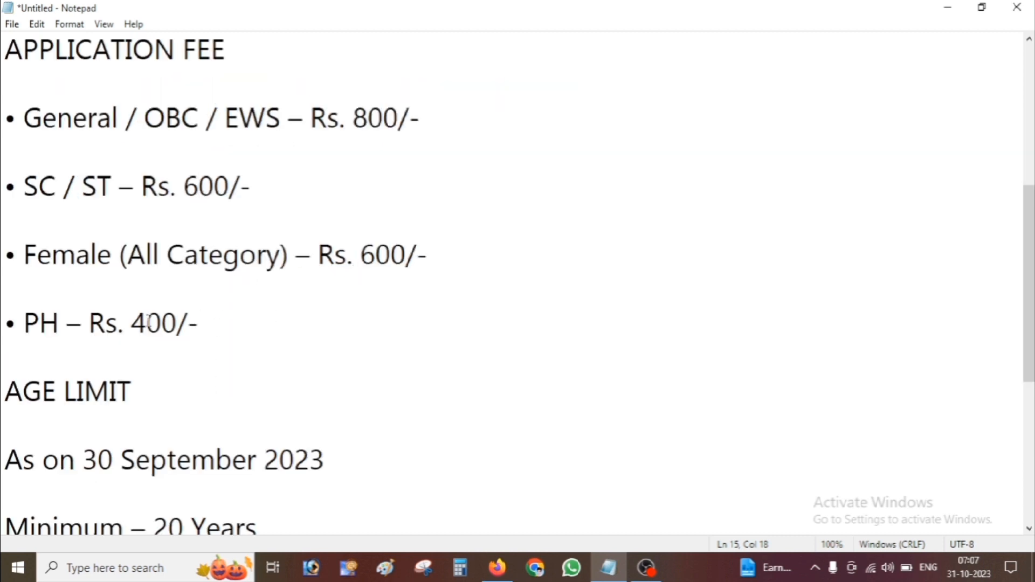
scroll(149, 322, down, 2)
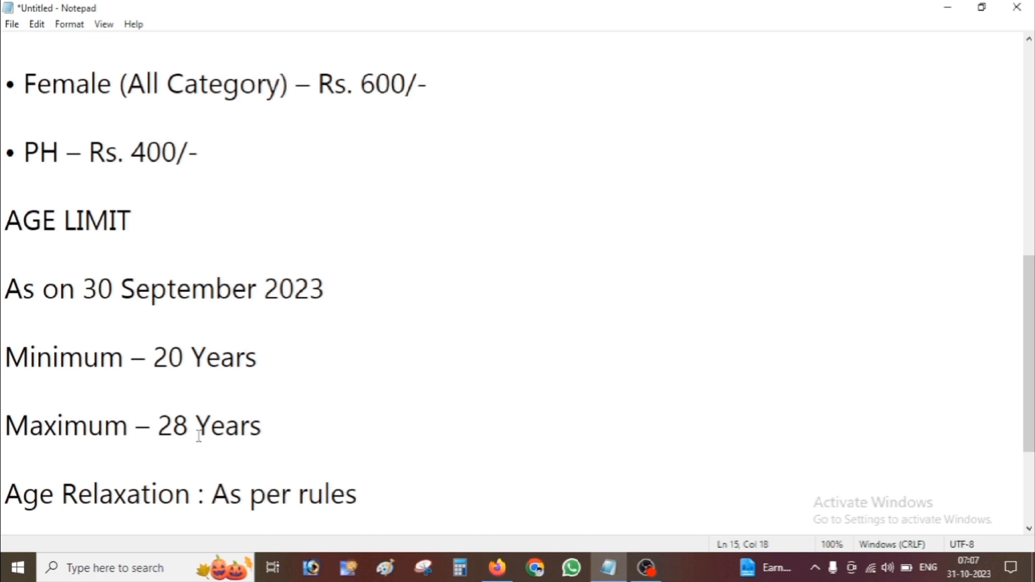
scroll(250, 419, down, 2)
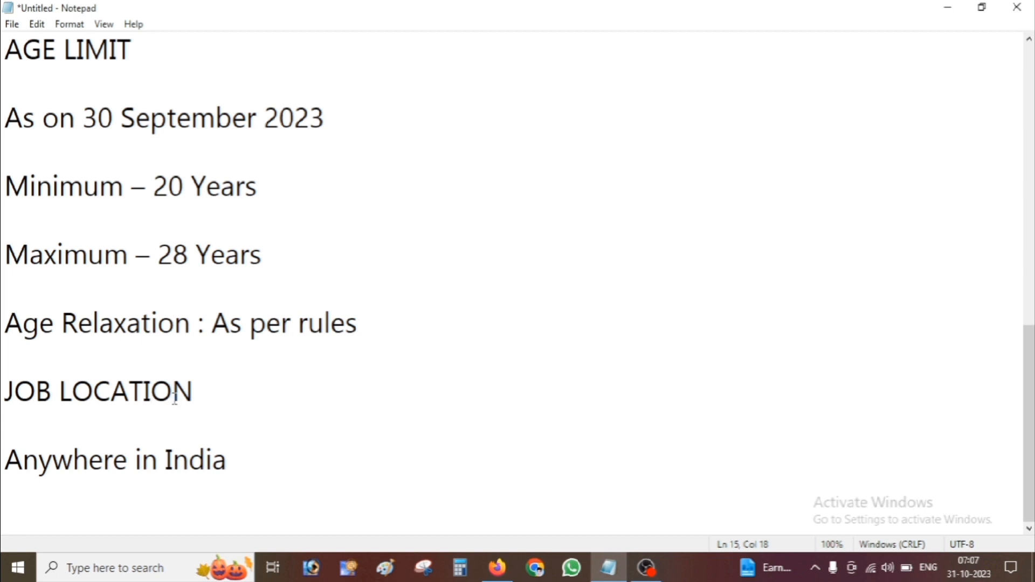
click(497, 568)
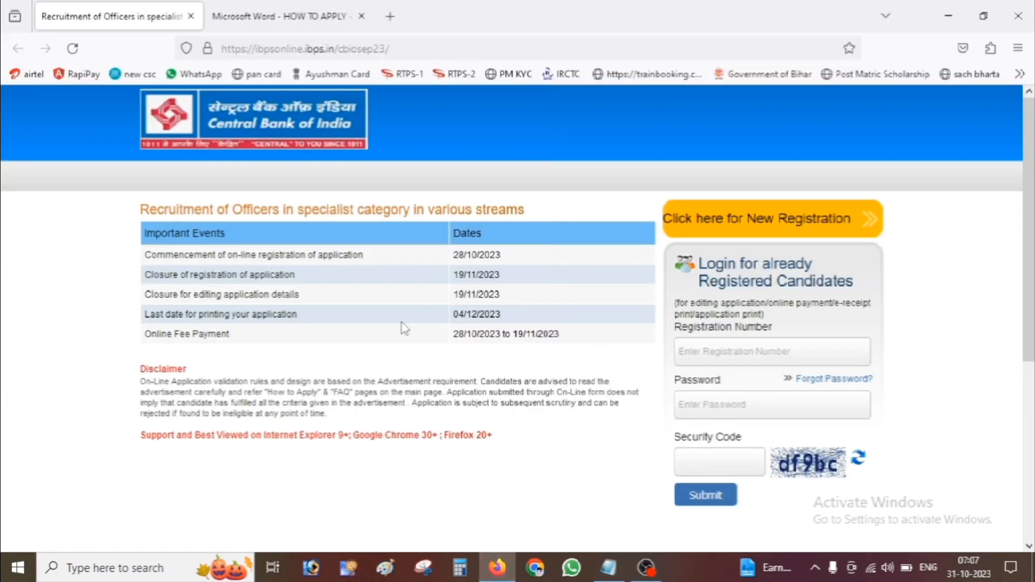
Go full screen and start a new registration, reviewing the empty Basic Info form.
key(F11)
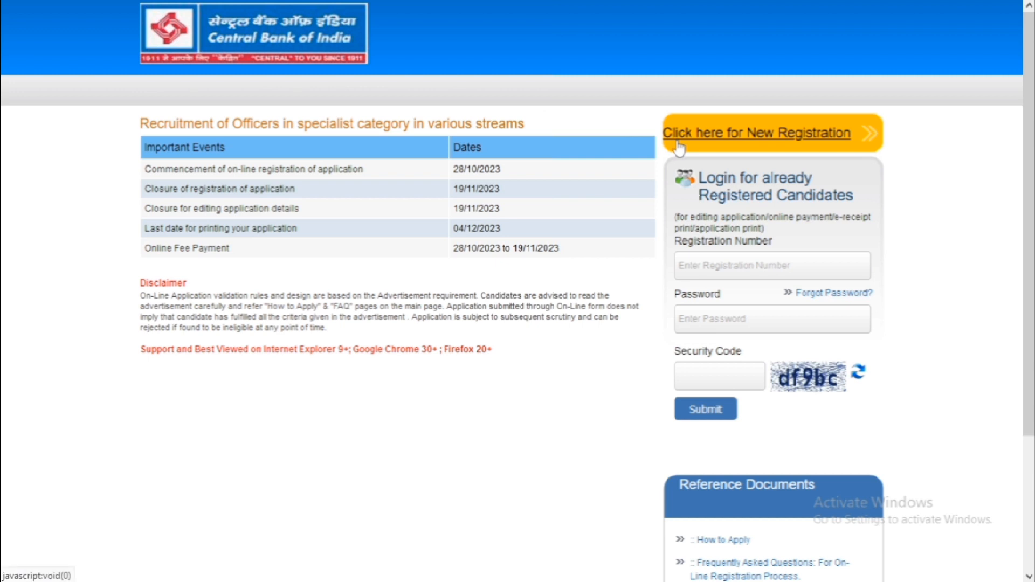
click(749, 143)
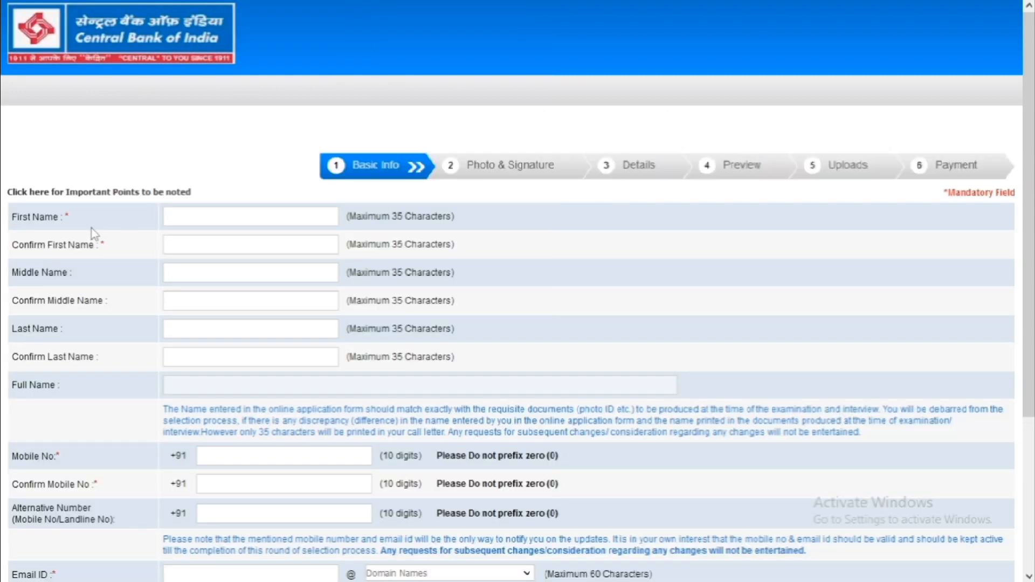
scroll(355, 301, down, 4)
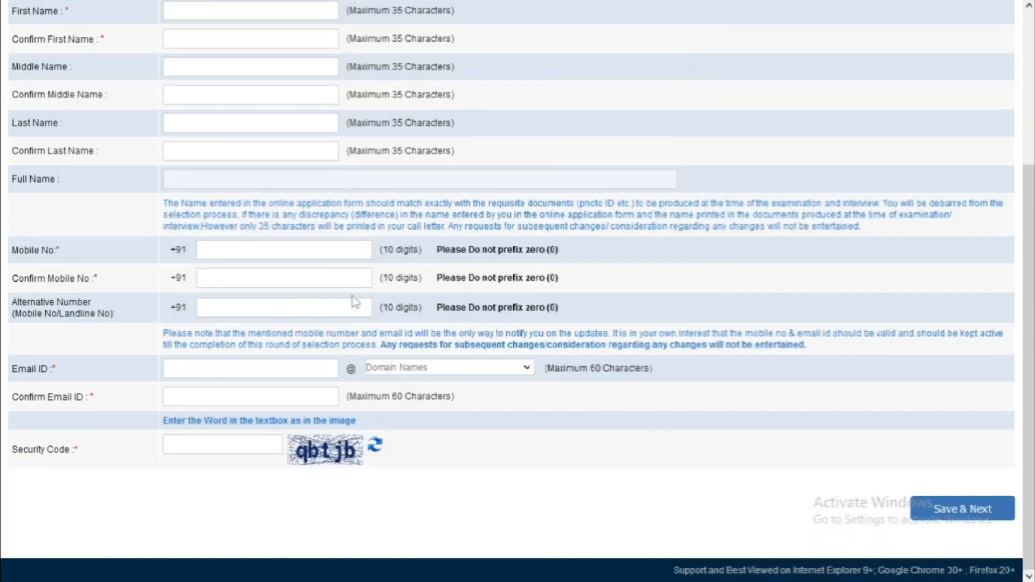
scroll(347, 300, up, 4)
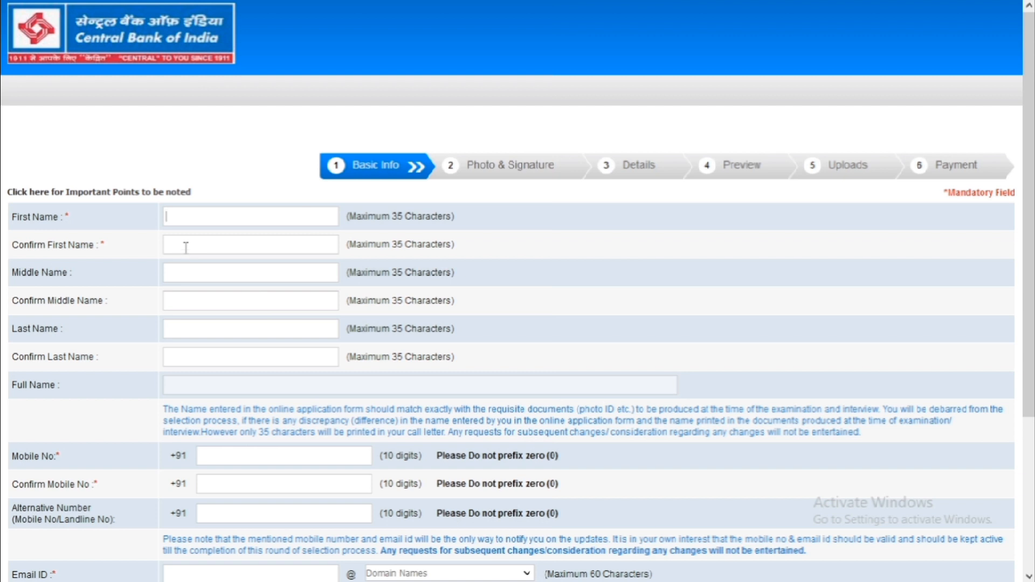
Enter the candidate's first and last names and their confirmations, leaving the middle name blank.
click(195, 217)
click(218, 245)
text(ajay)
click(190, 331)
key(Tab)
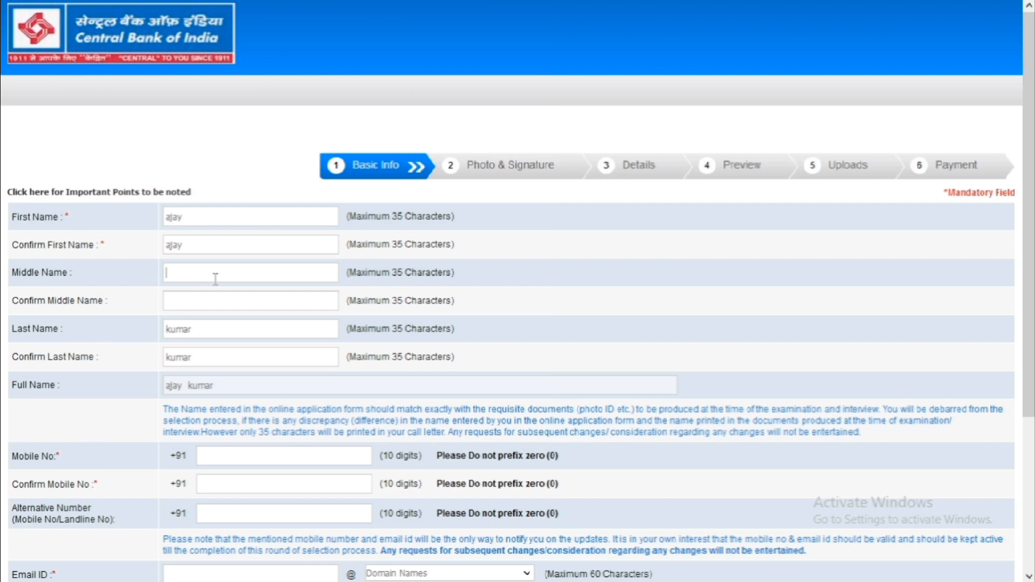
click(197, 307)
click(184, 270)
key(Tab)
Retype the first and last names and their confirmations in capital letters.
click(212, 223)
key(BackSpace)
key(BackSpace)
key(BackSpace)
key(BackSpace)
key(Tab)
key(BackSpace)
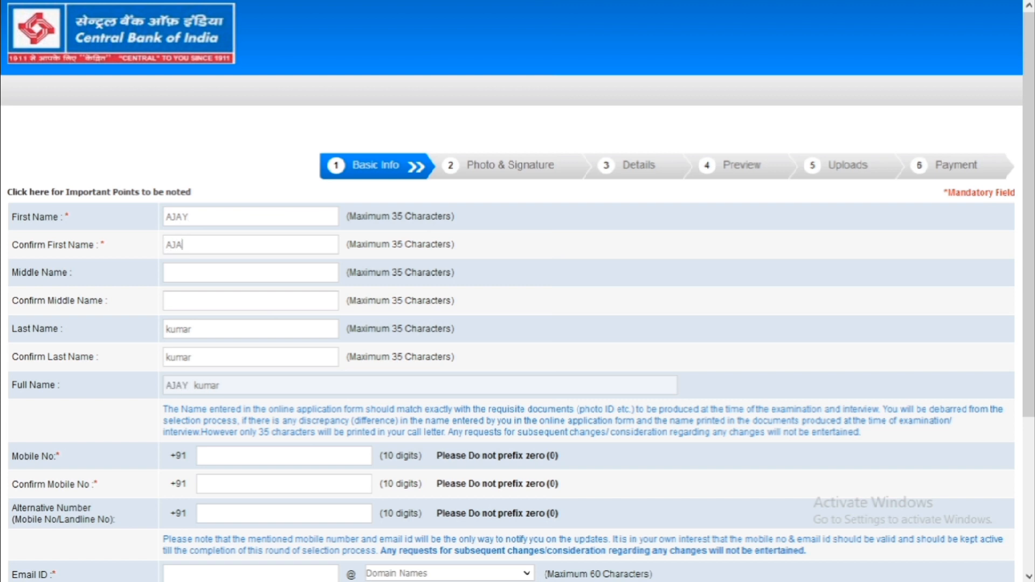
key(Tab)
key(Tab)
key(Tab)
key(Tab)
scroll(234, 226, down, 2)
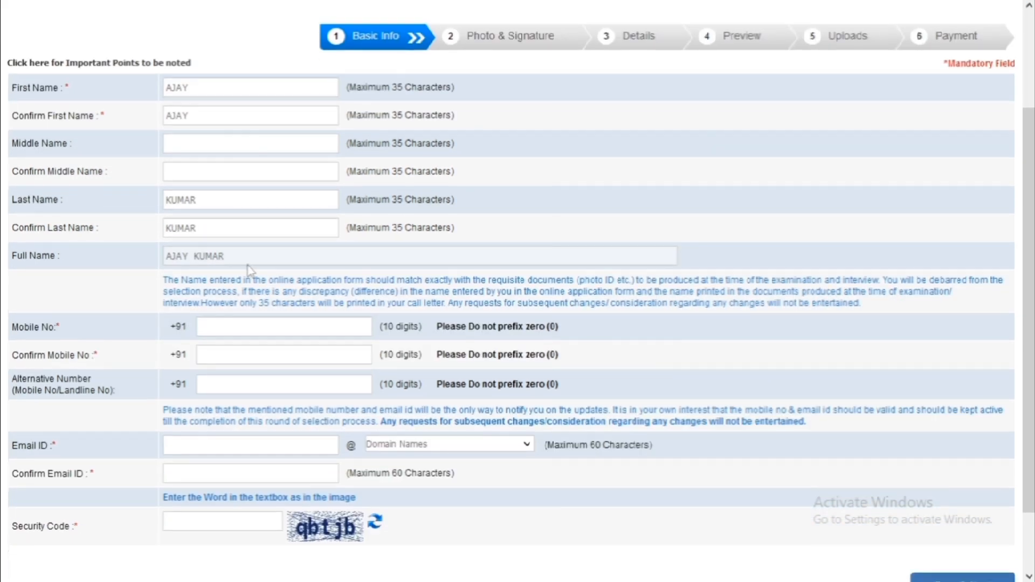
scroll(308, 269, down, 1)
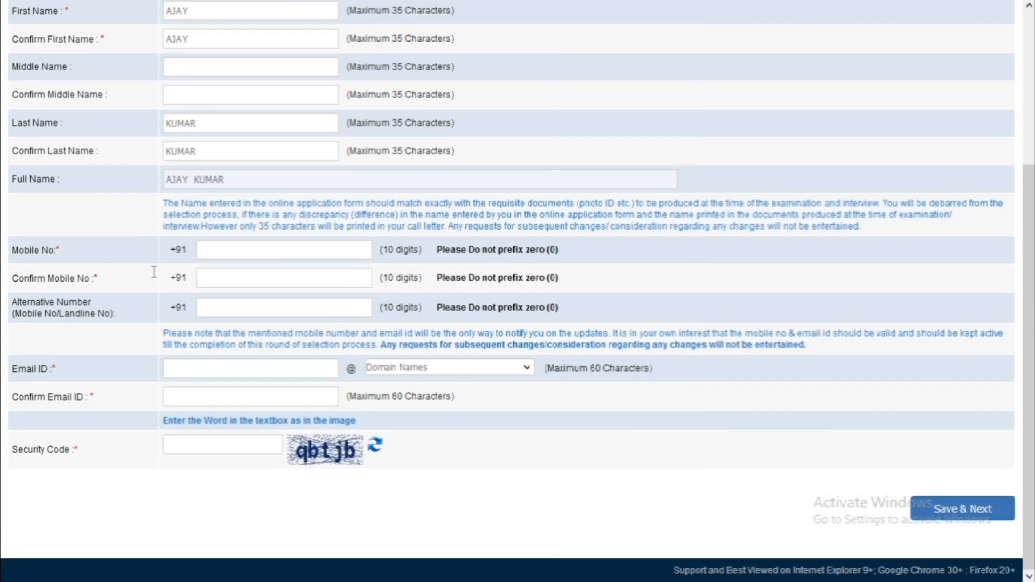
Enter the mobile number, an e-mail address on gmail.com, and the security code.
click(217, 256)
click(398, 372)
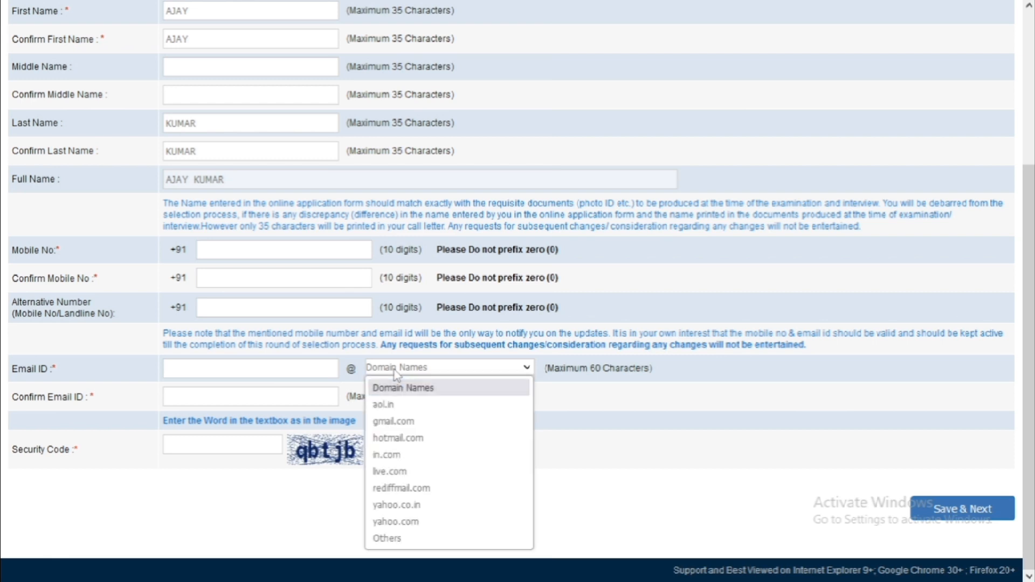
click(389, 426)
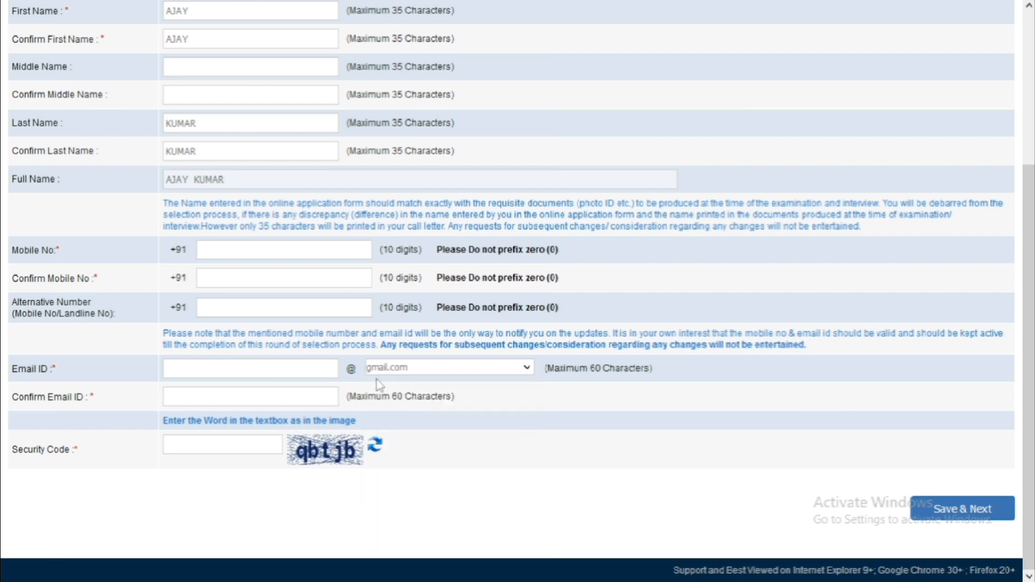
click(325, 374)
click(211, 449)
Attempt to submit the basic info, then go back to recheck the mobile number entry.
click(943, 519)
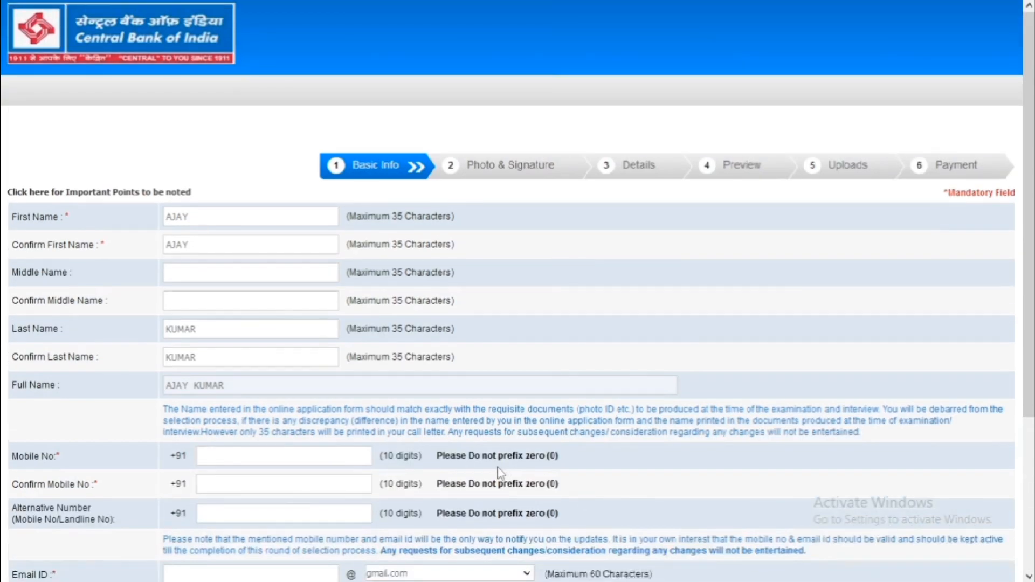
scroll(500, 473, down, 2)
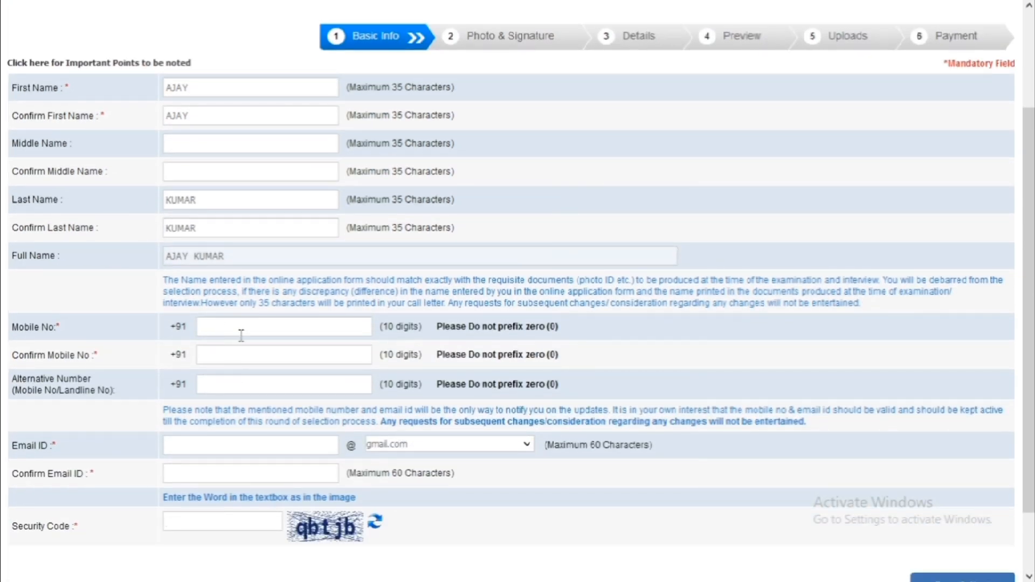
click(241, 334)
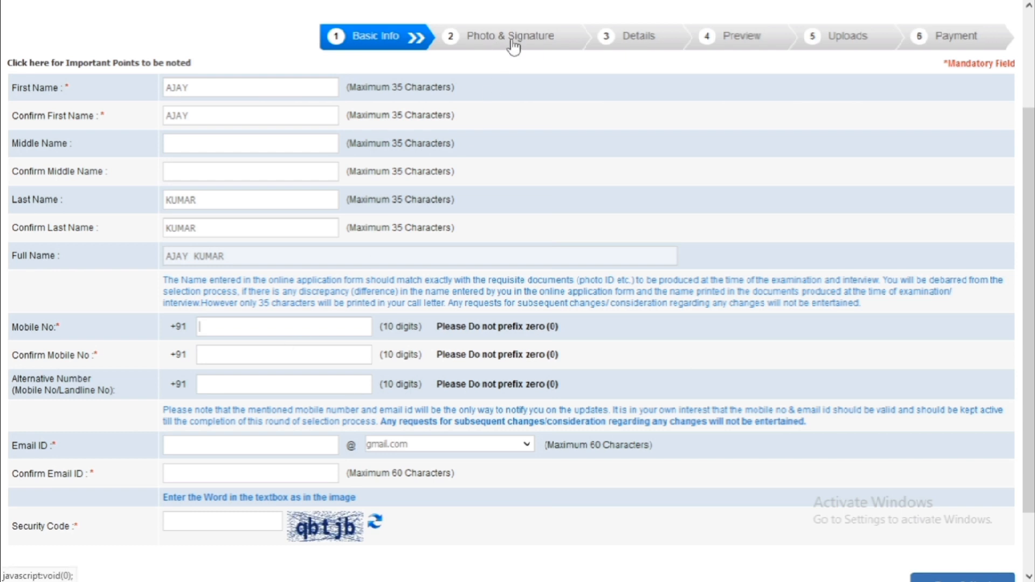
scroll(766, 339, up, 2)
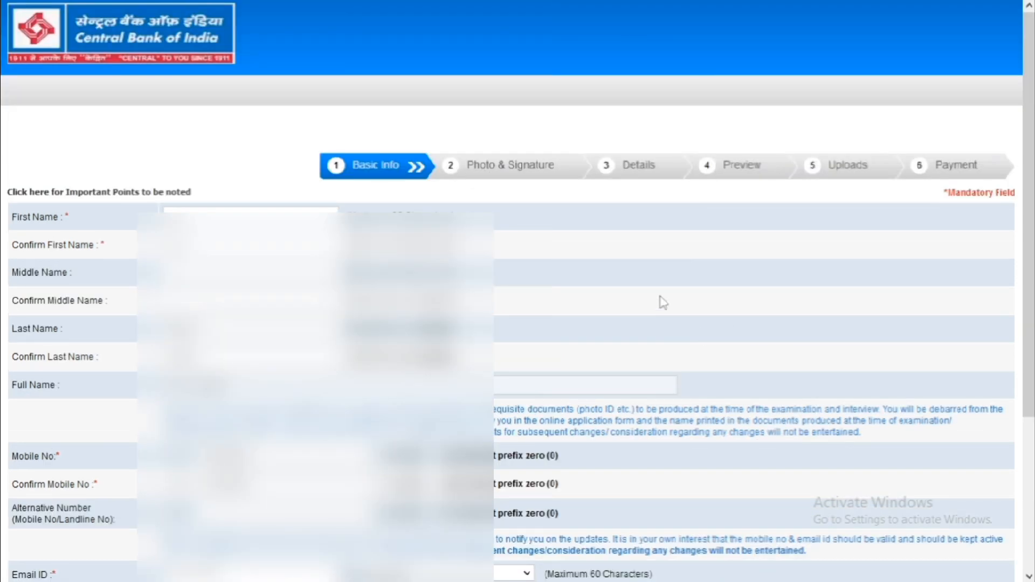
scroll(662, 301, down, 3)
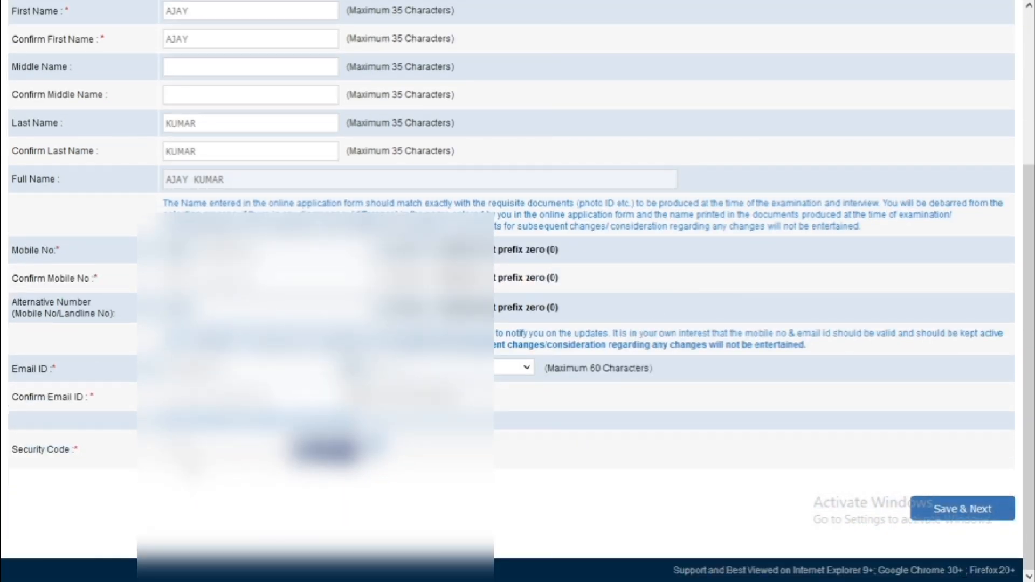
Save the Basic Info and confirm the details to receive a registration number.
click(953, 516)
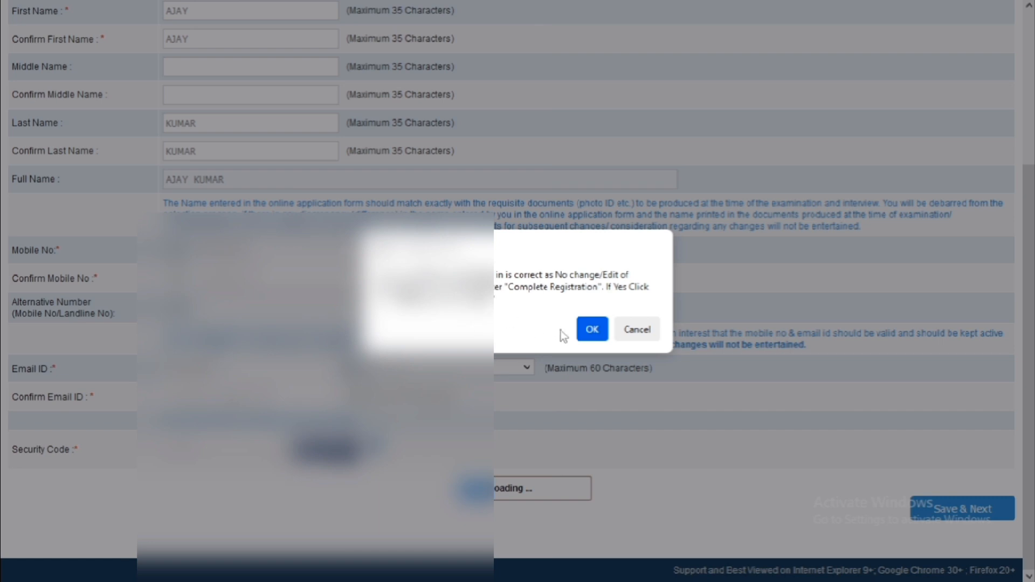
click(589, 331)
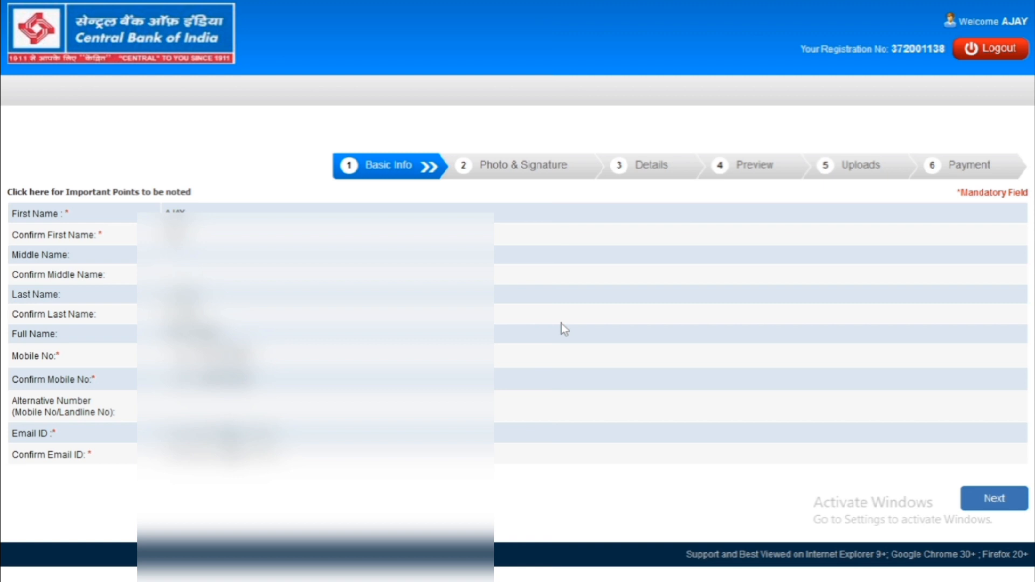
Continue to Photo & Signature and open the photograph and signature scanning guidelines.
click(983, 502)
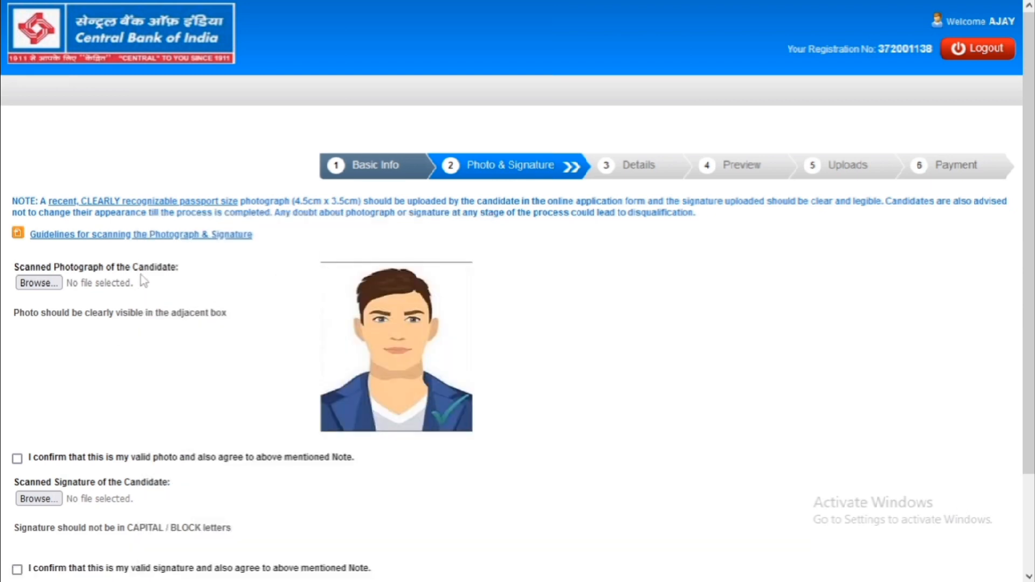
click(128, 235)
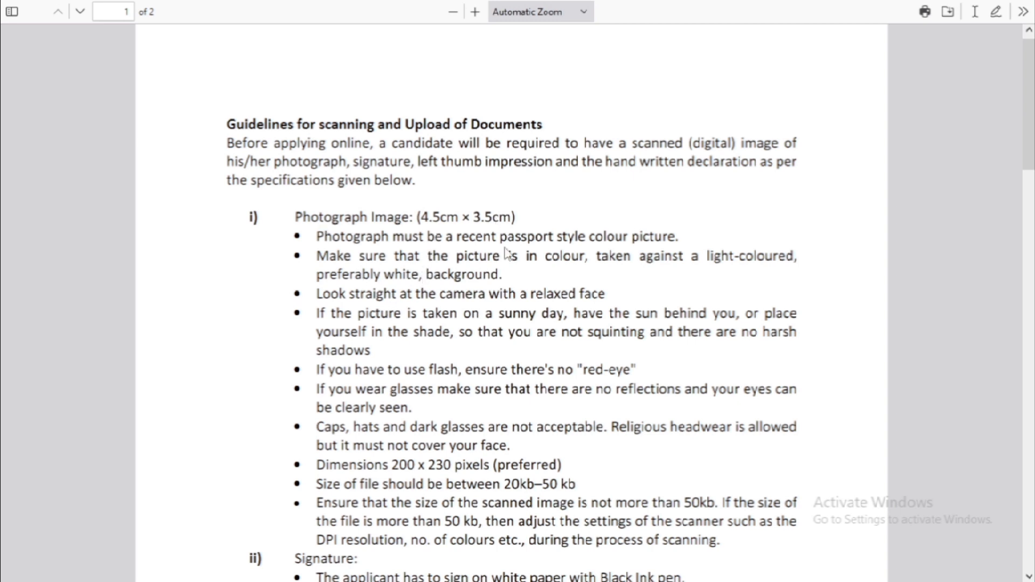
Review the photo rules: white background, 4.5cm × 3.5cm, 200 x 230 pixels, 20kb–50kb.
drag(384, 275, 492, 275)
scroll(493, 278, down, 3)
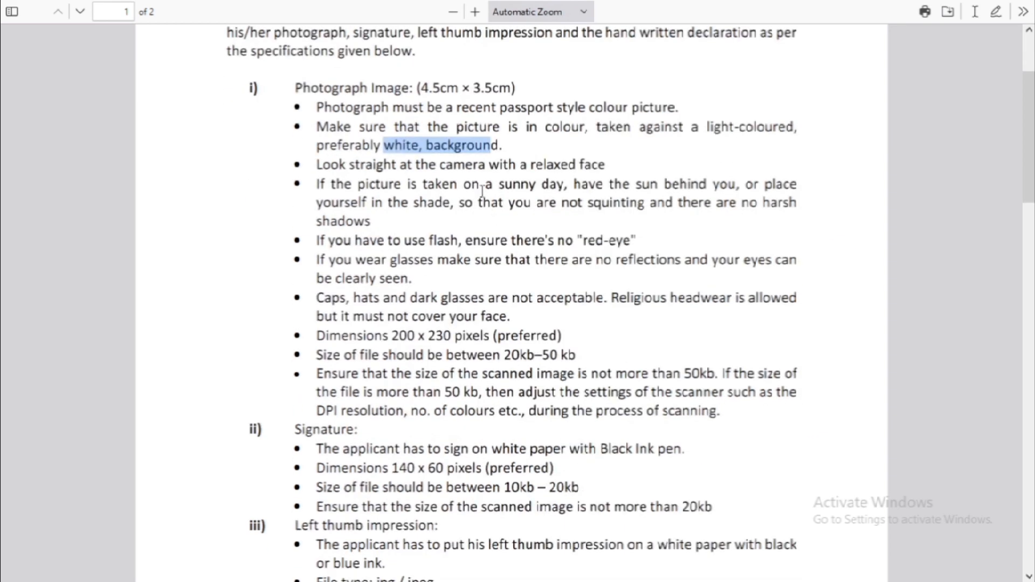
drag(478, 165, 580, 161)
click(485, 204)
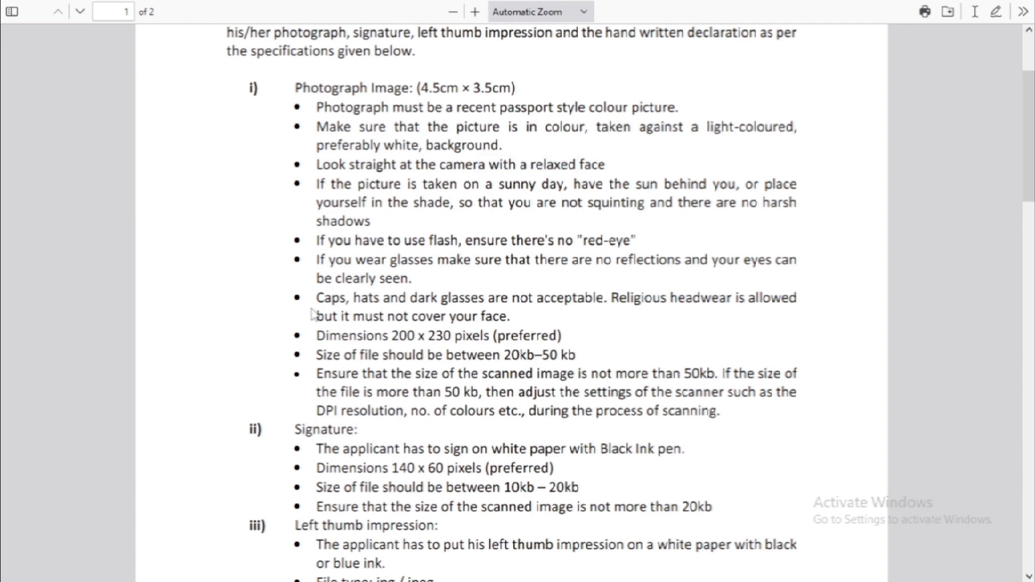
drag(312, 314, 348, 299)
click(421, 304)
drag(414, 89, 500, 89)
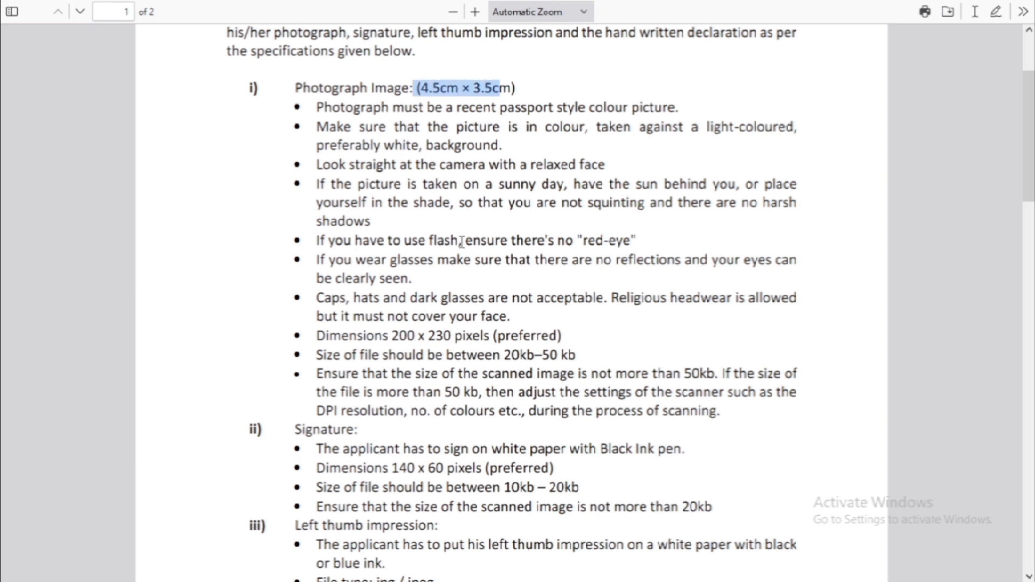
drag(390, 334, 575, 357)
click(453, 359)
click(551, 367)
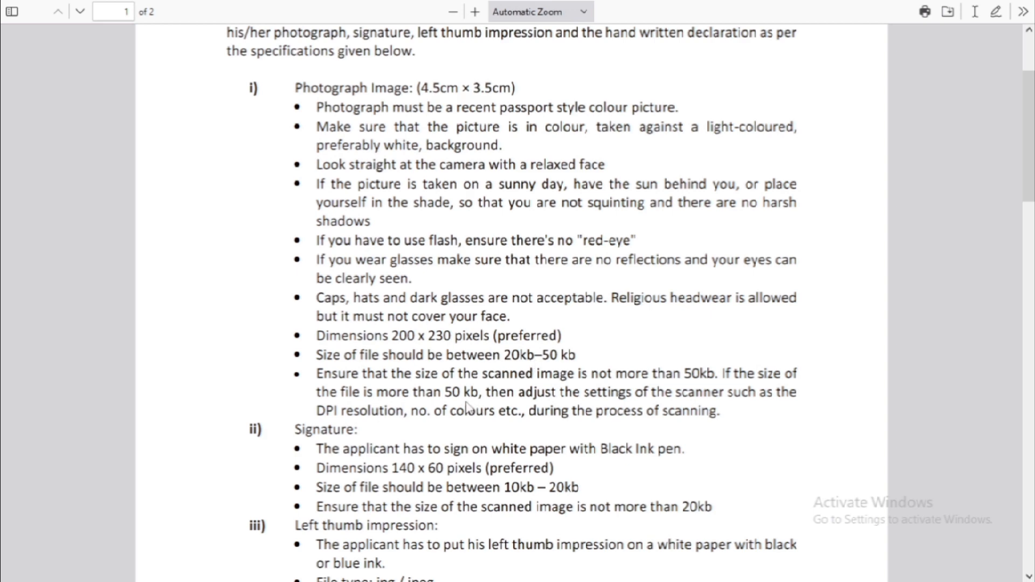
scroll(467, 408, down, 3)
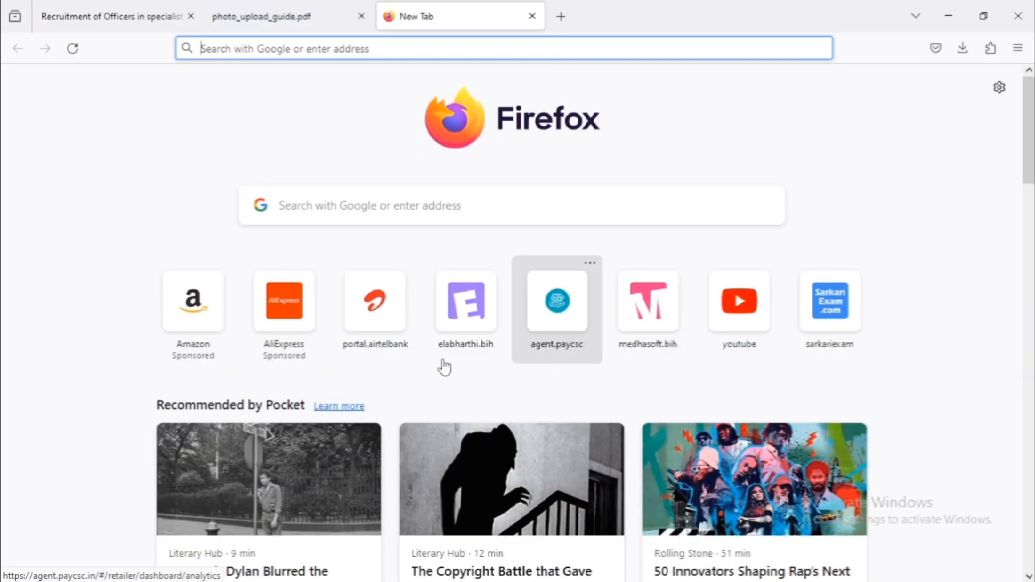
Back on the recruitment page in full screen, confirm the uploaded photo is valid.
click(151, 17)
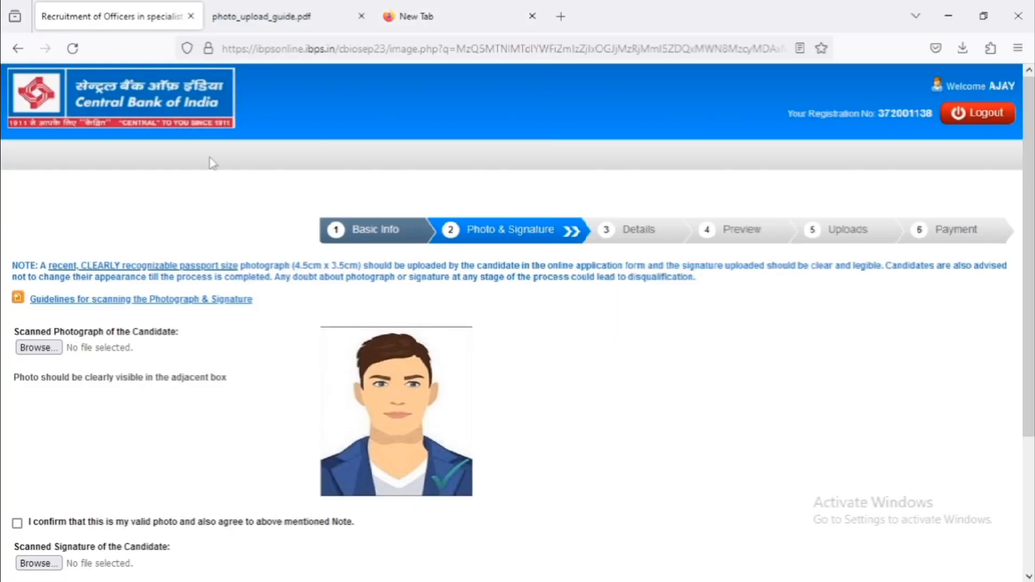
key(F11)
scroll(76, 232, down, 3)
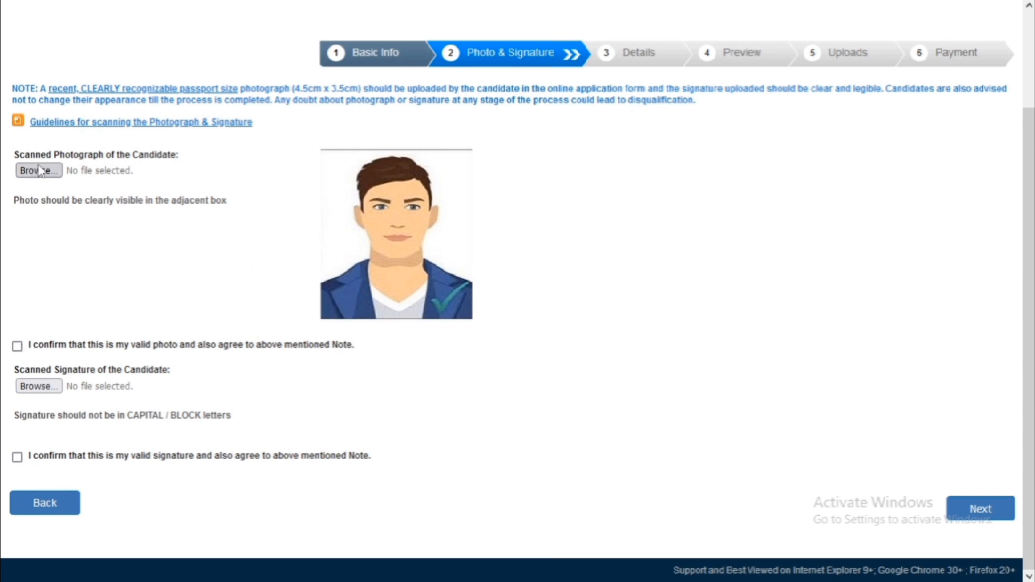
click(17, 351)
Upload sign.jpg as the signature, confirm it, and proceed to the Details step.
click(38, 387)
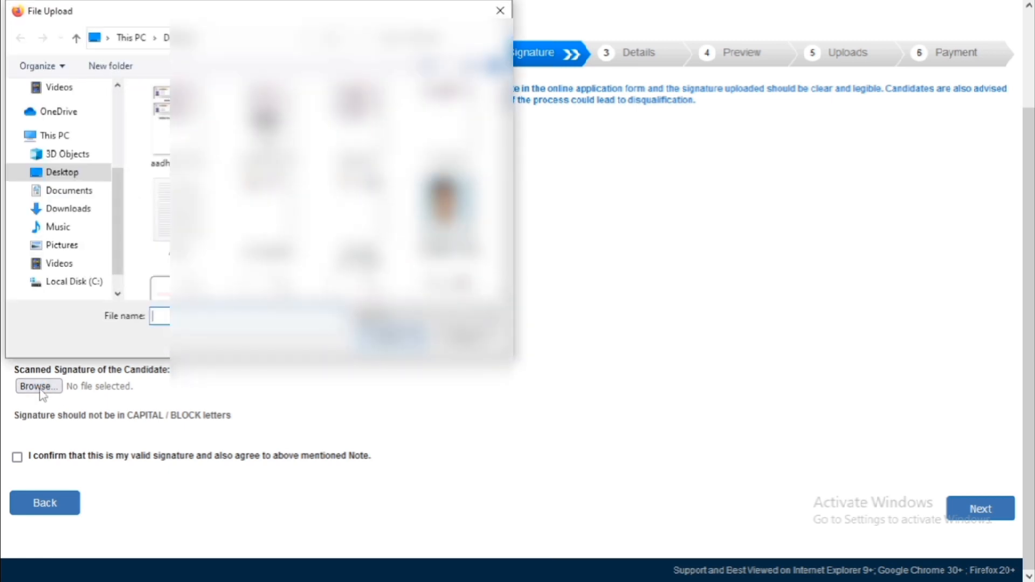
text(sign)
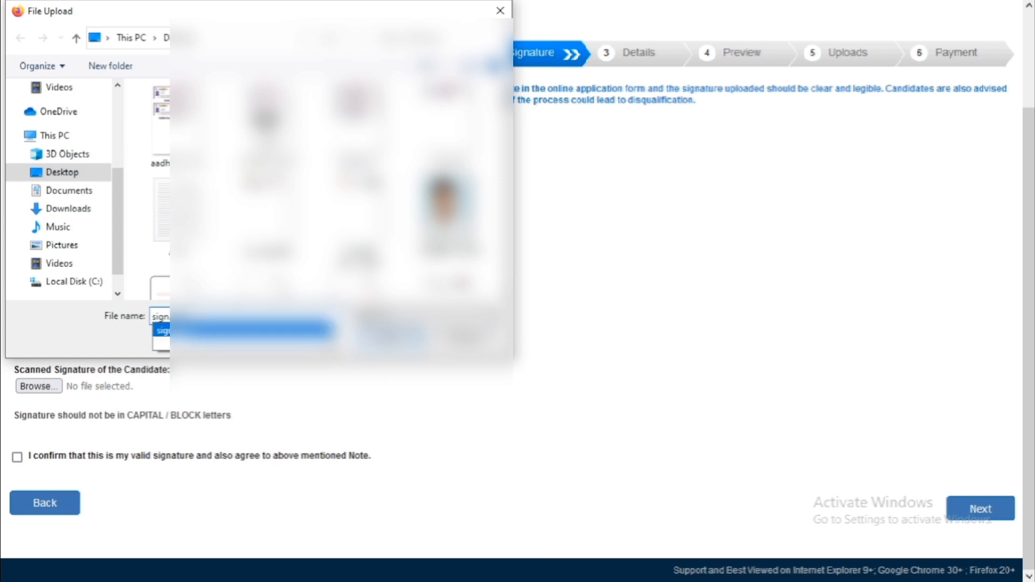
key(Return)
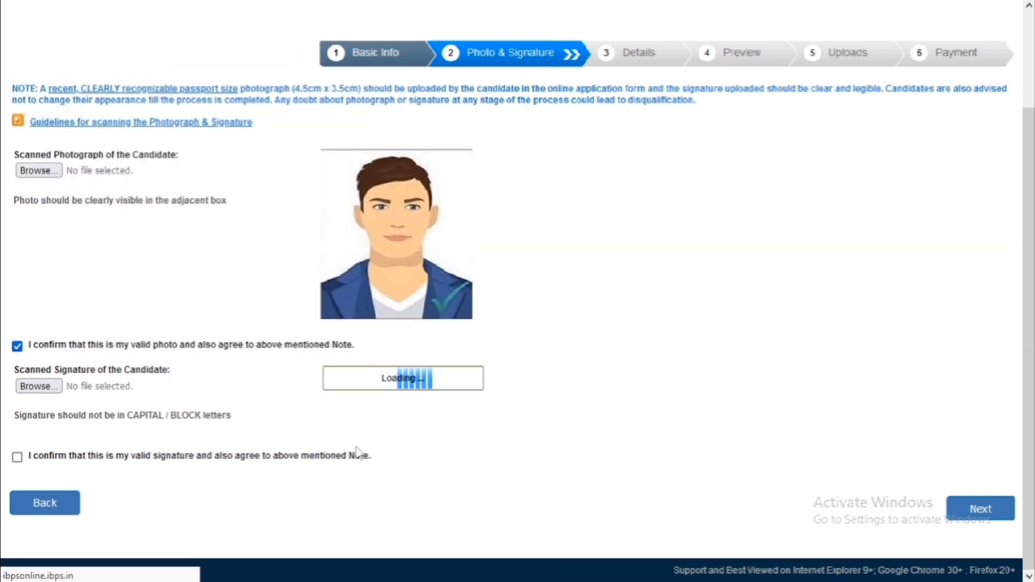
click(17, 459)
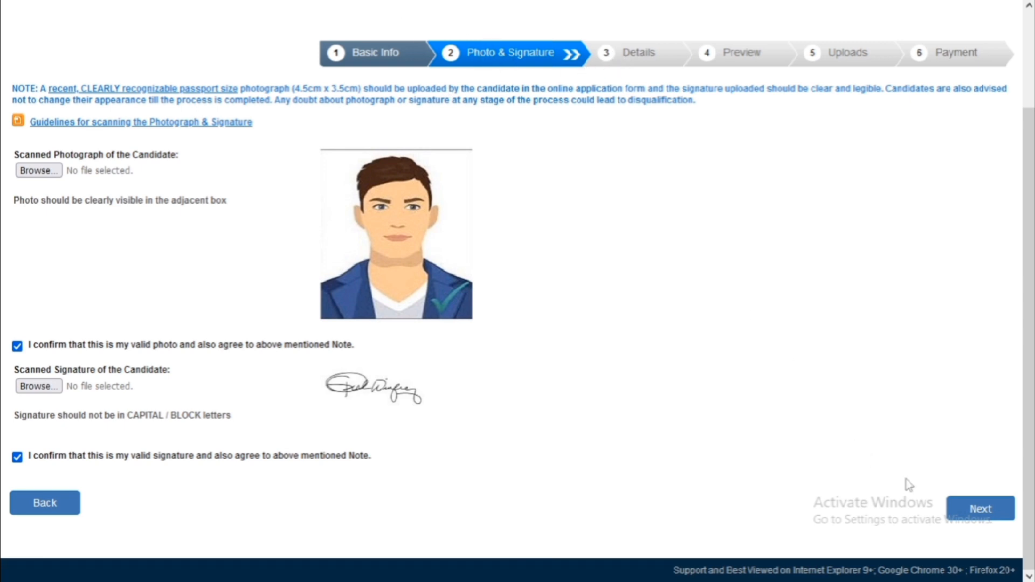
click(975, 512)
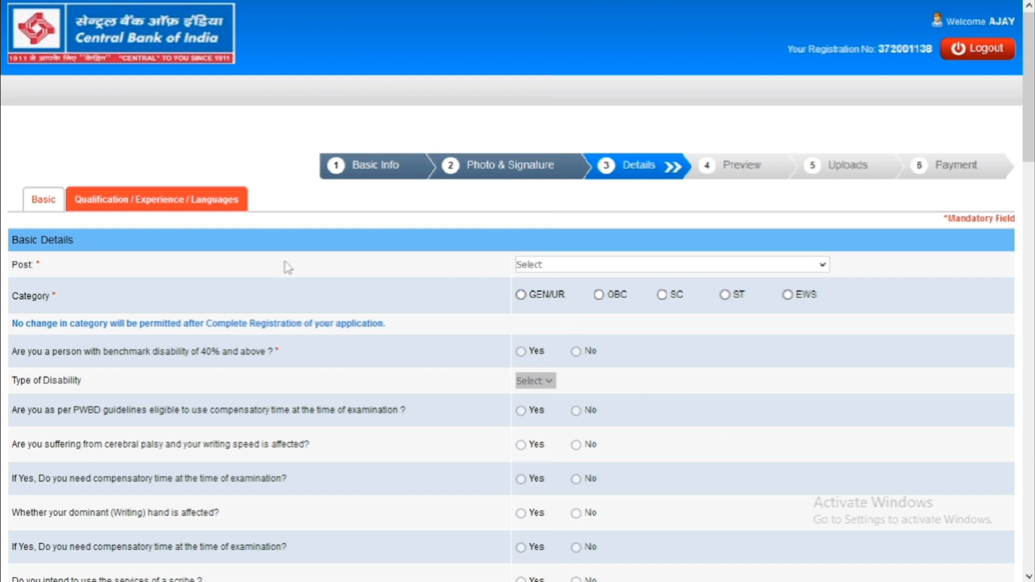
click(519, 269)
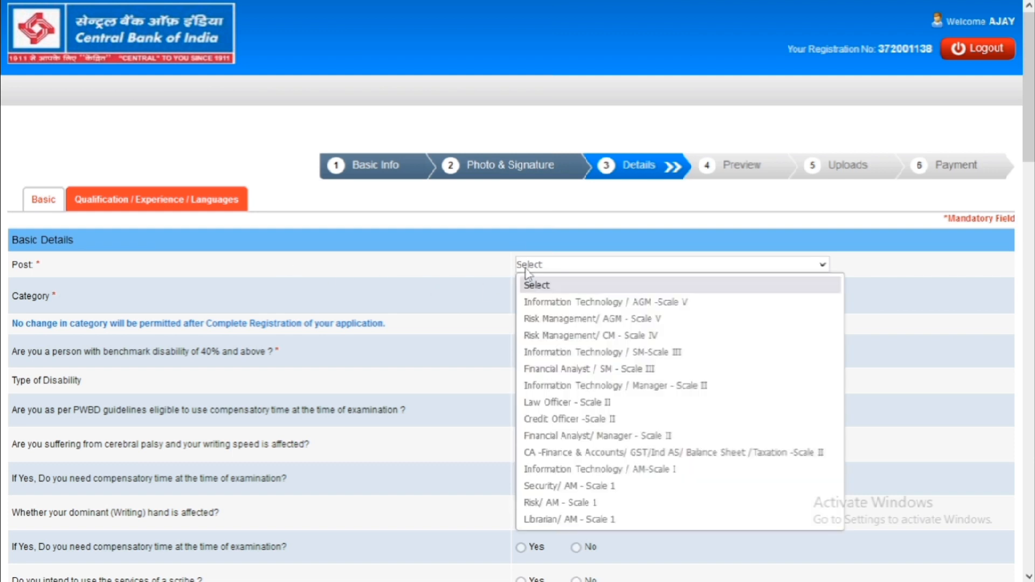
Select the CA – Finance & Accounts Scale II post, OBC category, and No for benchmark disability.
click(567, 455)
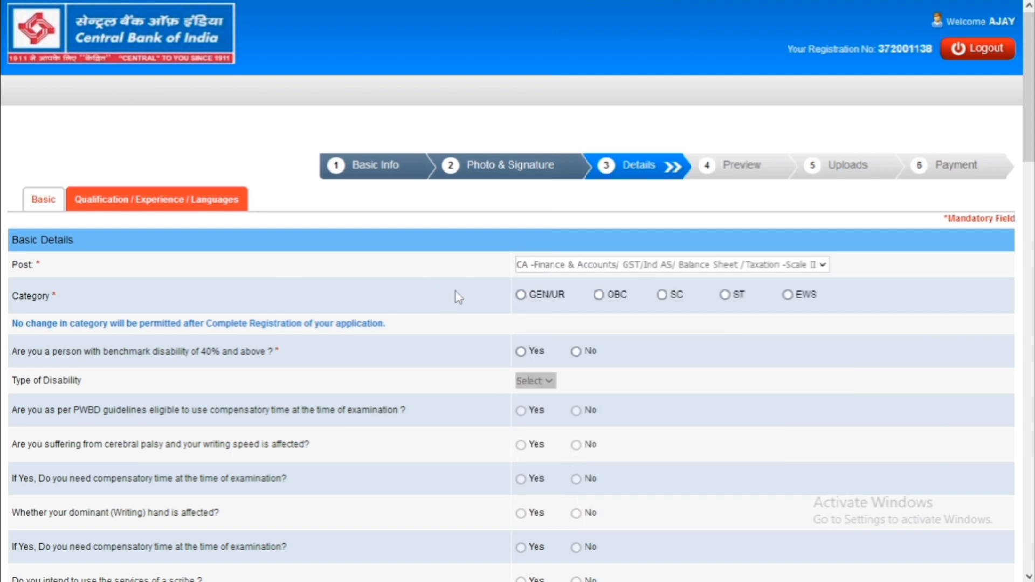
click(597, 294)
click(646, 351)
scroll(439, 424, down, 2)
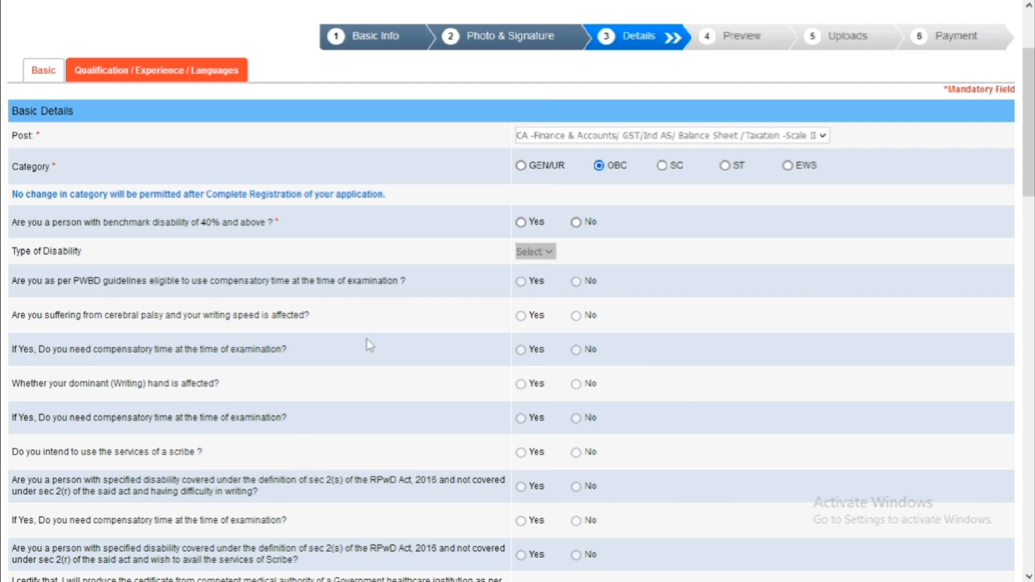
click(576, 221)
scroll(550, 275, down, 5)
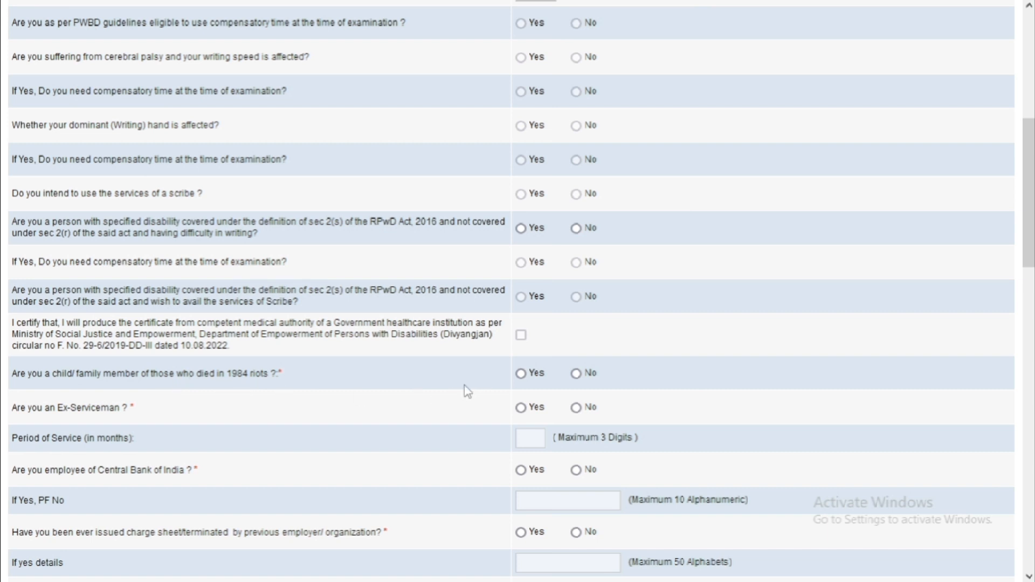
Mark No for the 1984 riots, ex-serviceman, Central Bank employee, charge-sheet and disciplinary-action questions.
click(575, 377)
scroll(407, 459, down, 3)
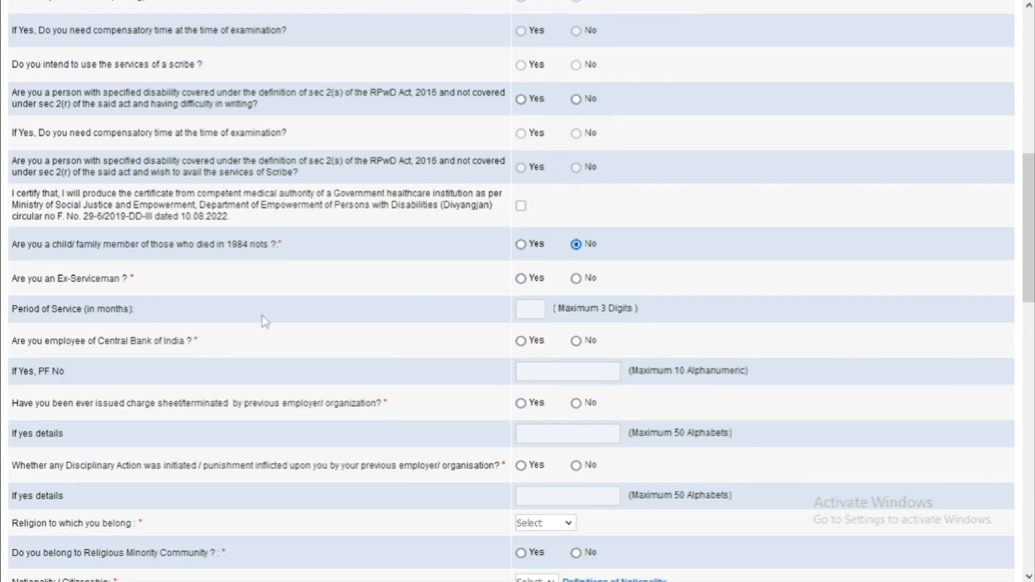
click(576, 279)
click(577, 341)
scroll(396, 418, down, 2)
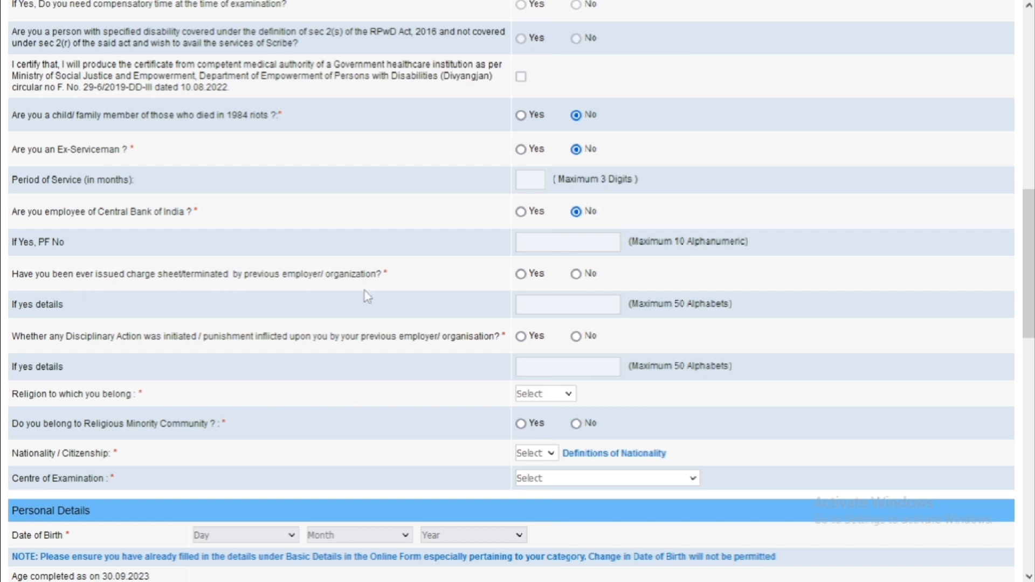
click(577, 274)
scroll(42, 370, down, 3)
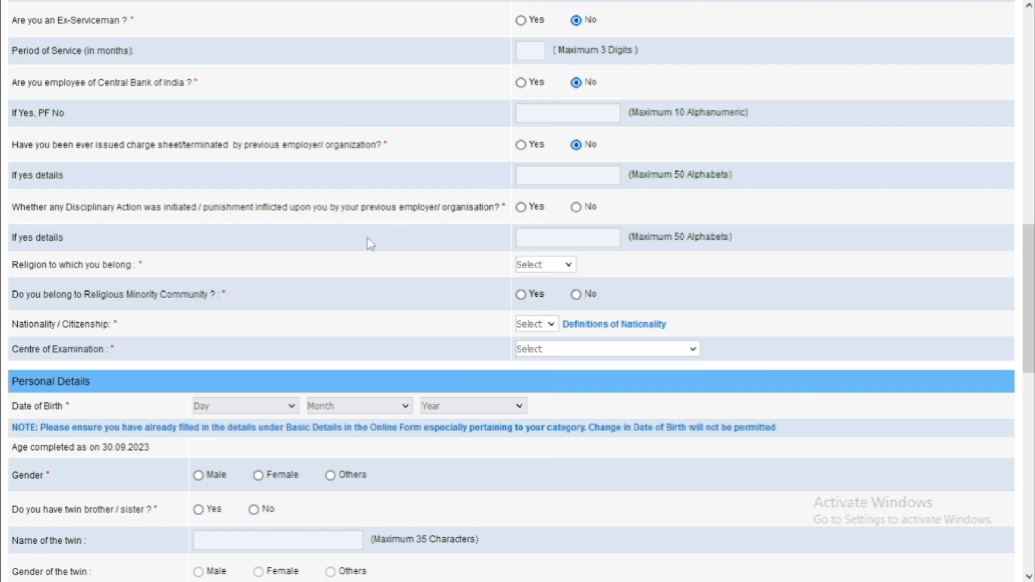
click(576, 207)
Set religion to Hindu, nationality to Indian and the examination centre to Patna.
click(542, 265)
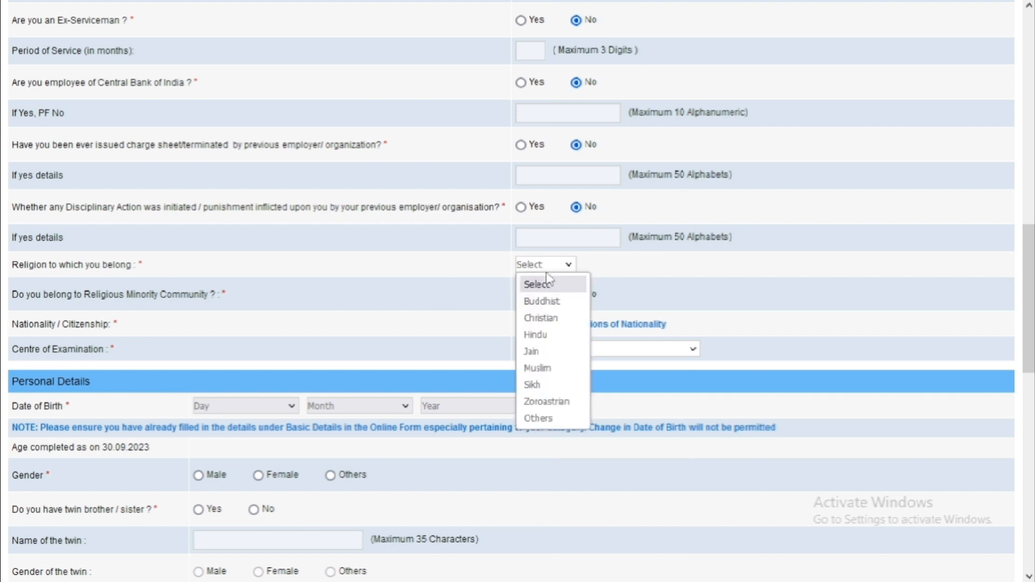
click(537, 335)
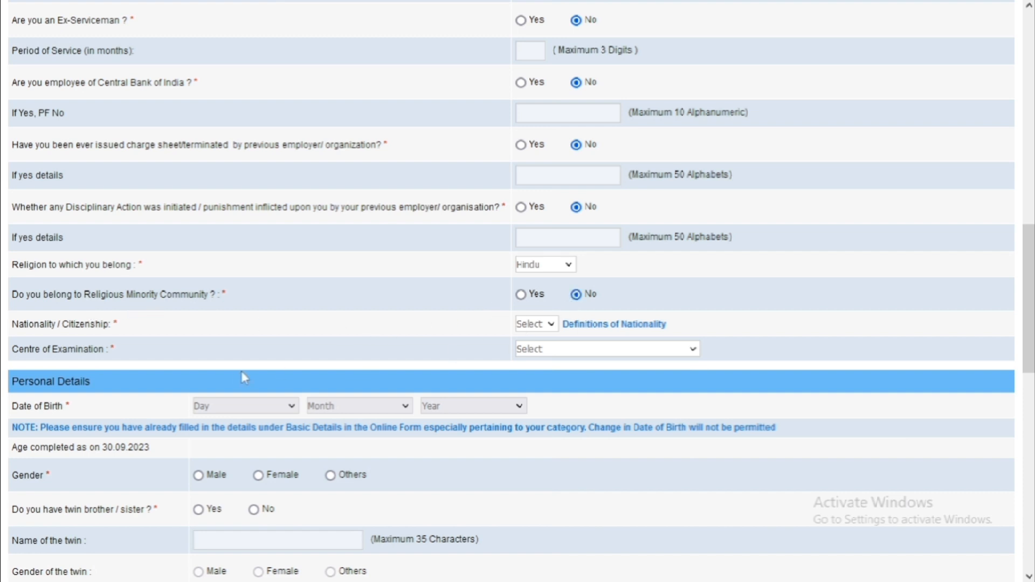
click(542, 327)
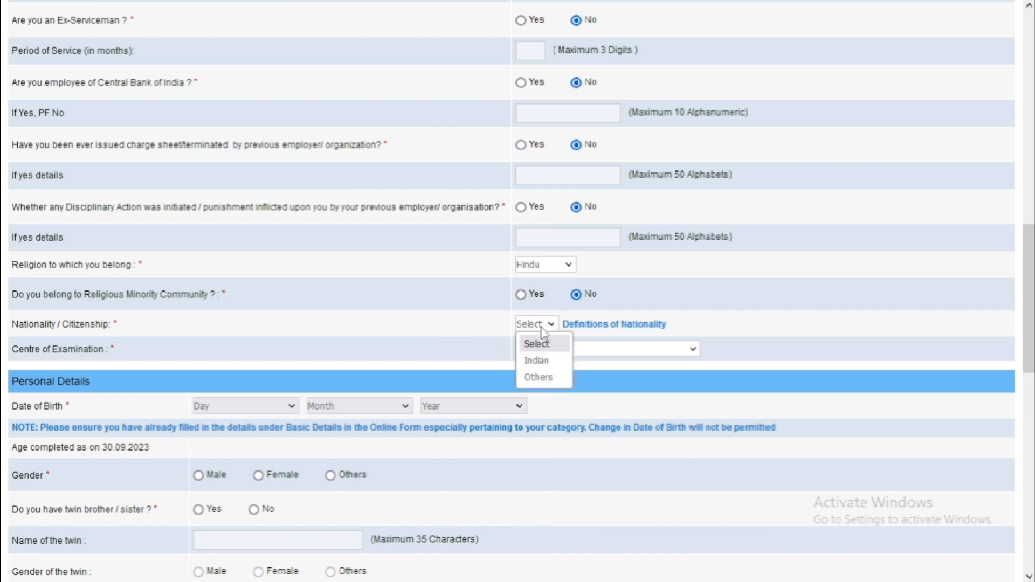
click(539, 360)
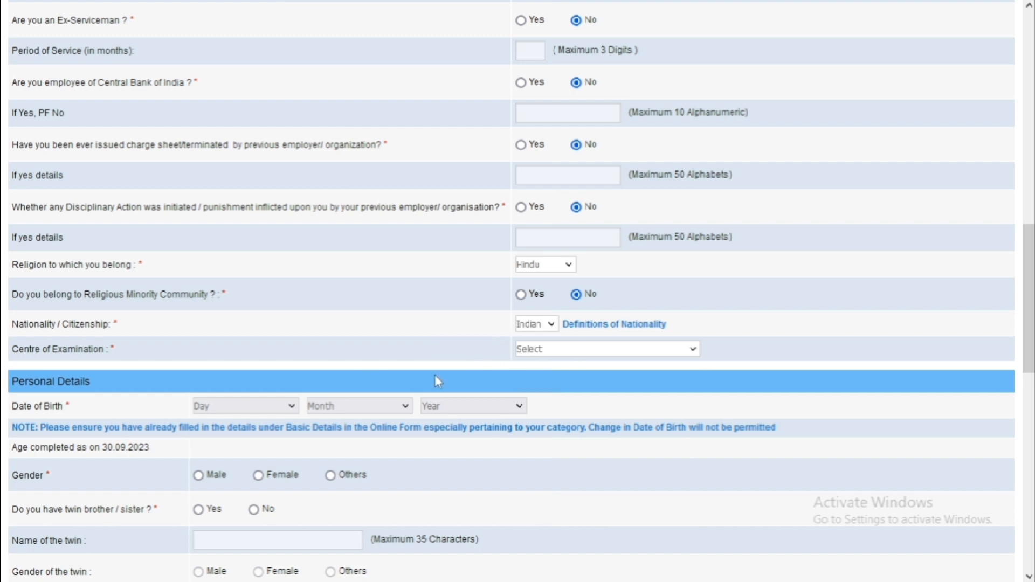
click(567, 348)
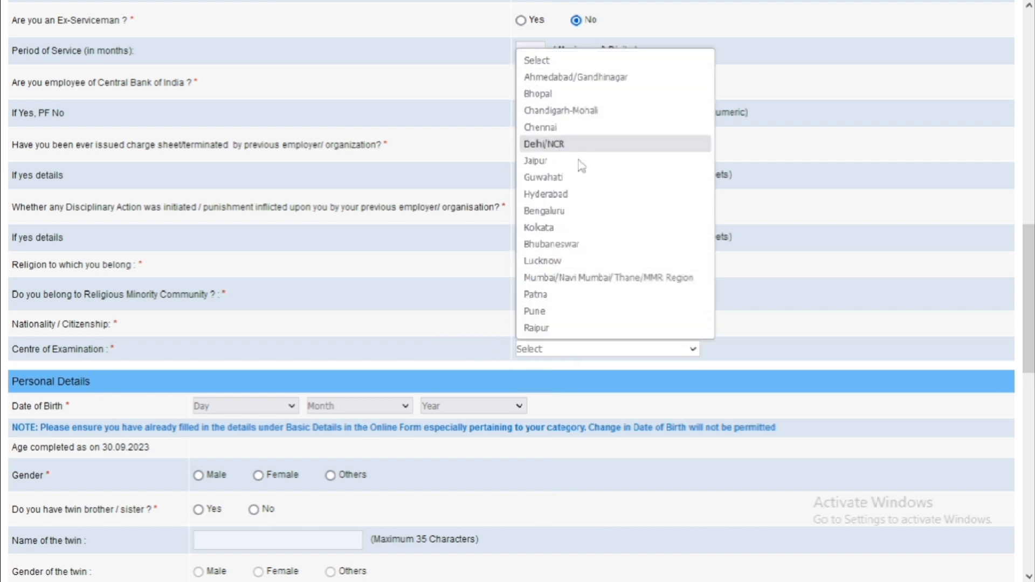
click(545, 302)
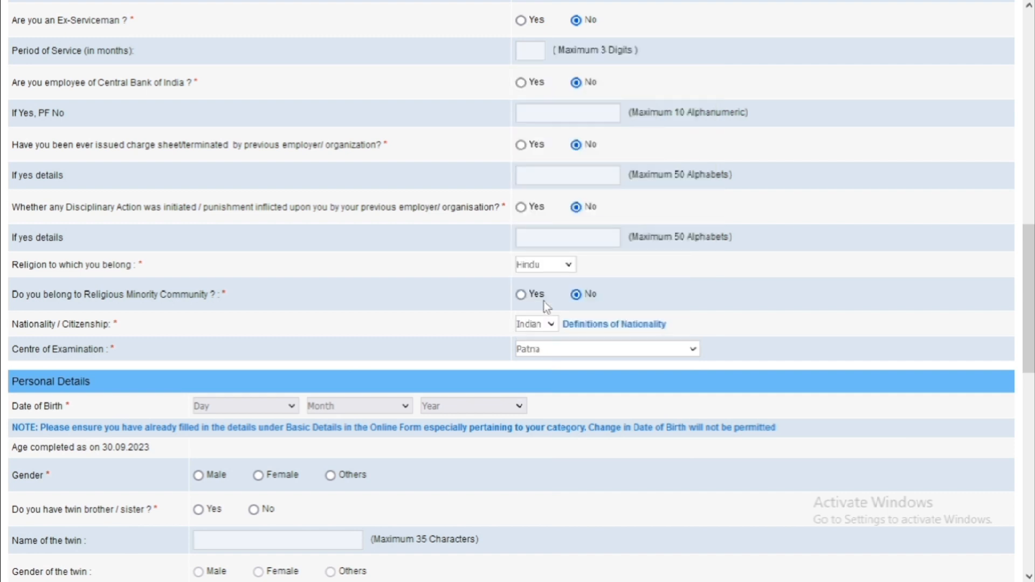
Set the date of birth to 01 January 2000, correcting the year from 2003.
scroll(410, 350, down, 2)
scroll(397, 347, down, 1)
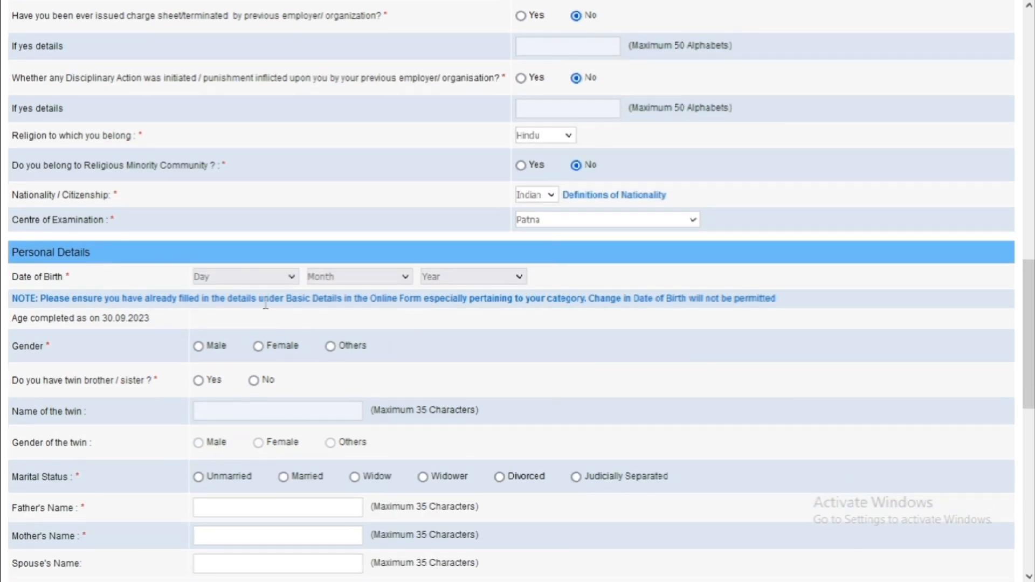
click(252, 278)
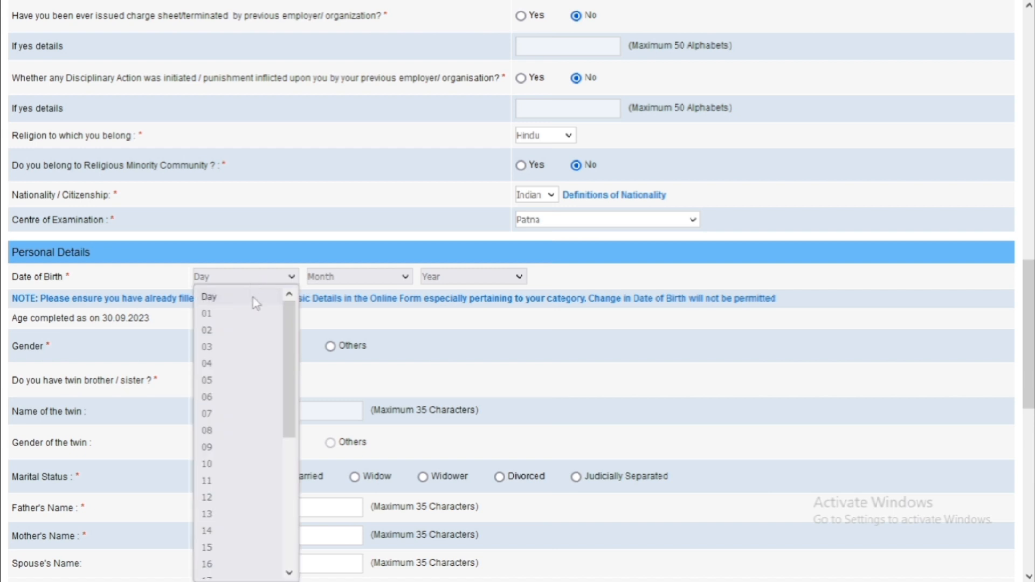
click(254, 314)
click(345, 277)
click(346, 314)
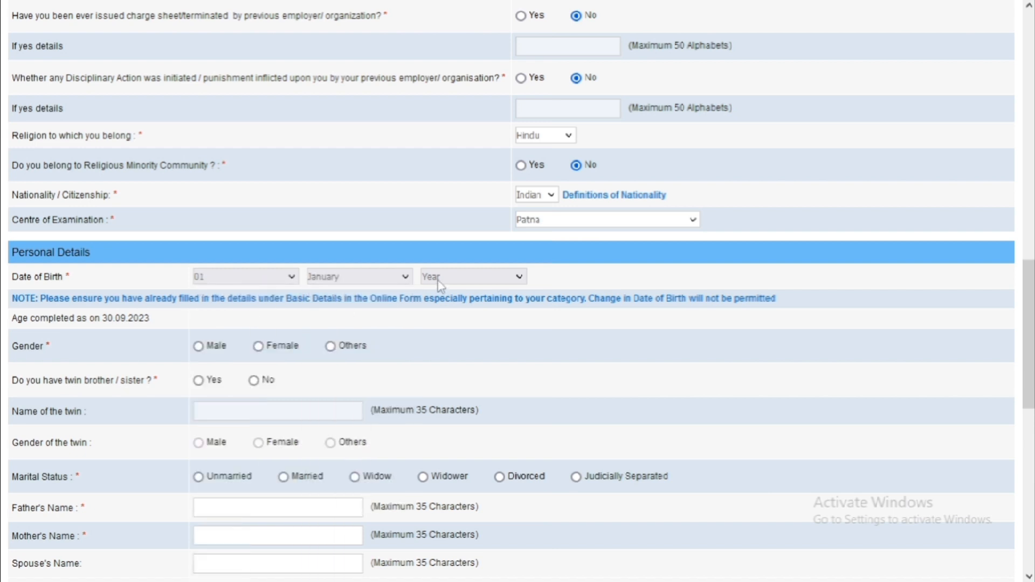
click(437, 279)
click(434, 278)
click(458, 280)
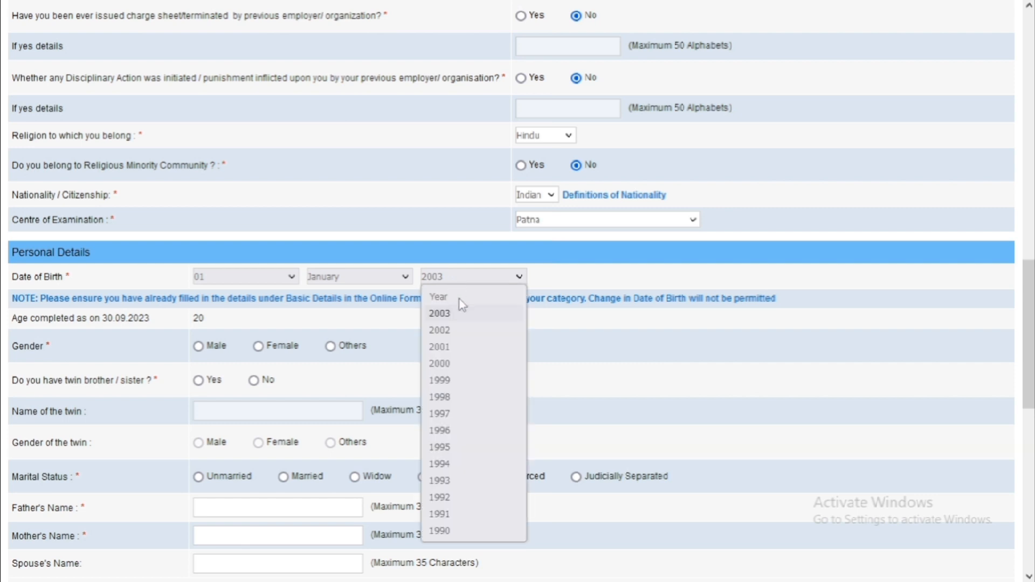
click(465, 362)
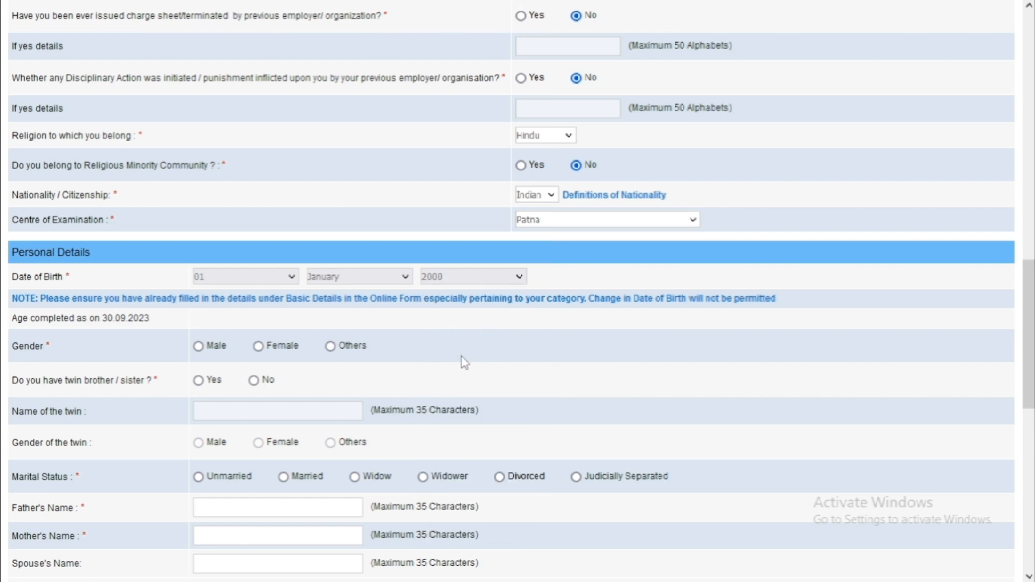
Select Male as gender and answer No to having a twin.
click(201, 351)
click(254, 381)
scroll(256, 386, down, 2)
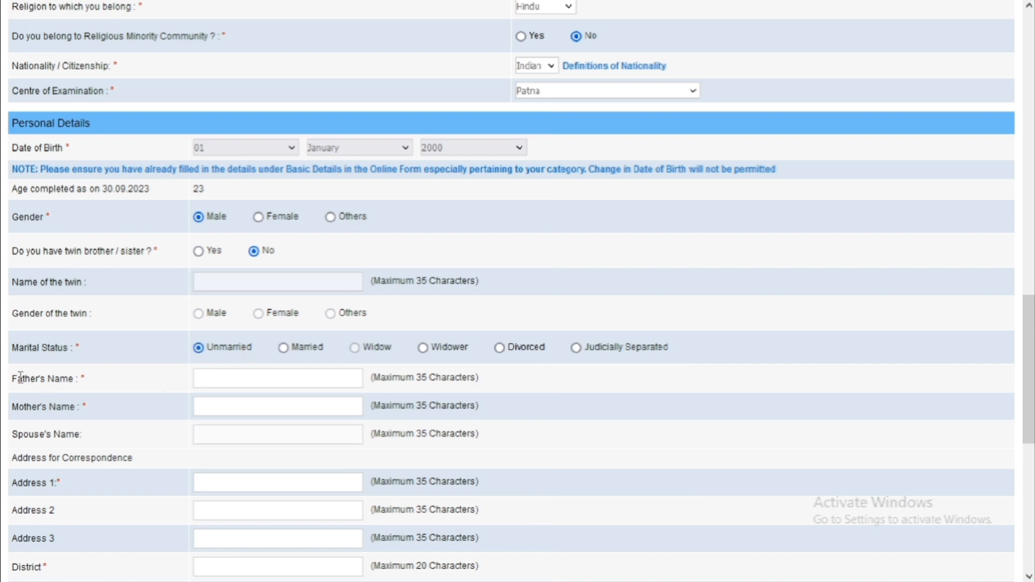
Enter the father's name in the personal details.
click(227, 382)
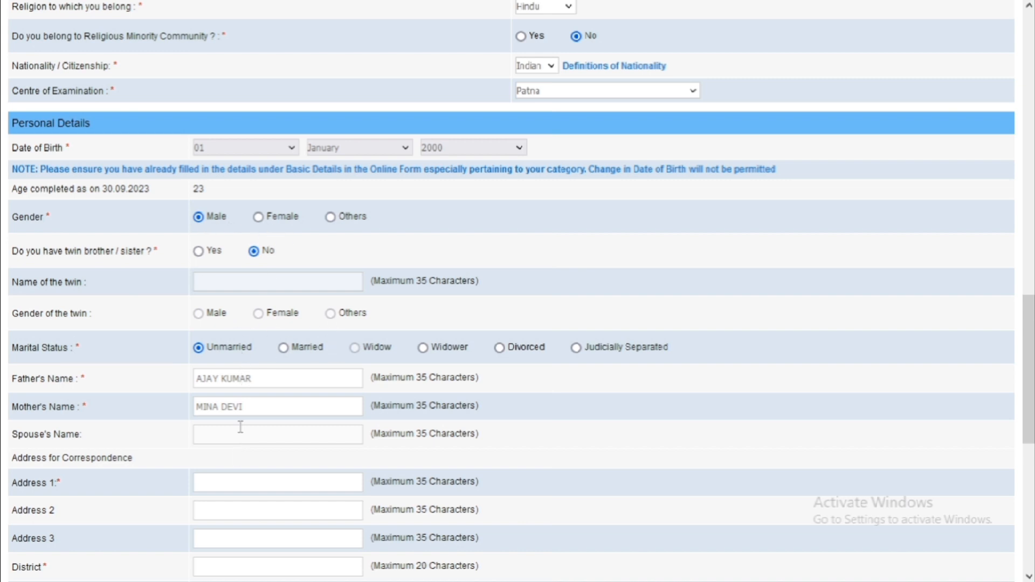
scroll(266, 434, down, 2)
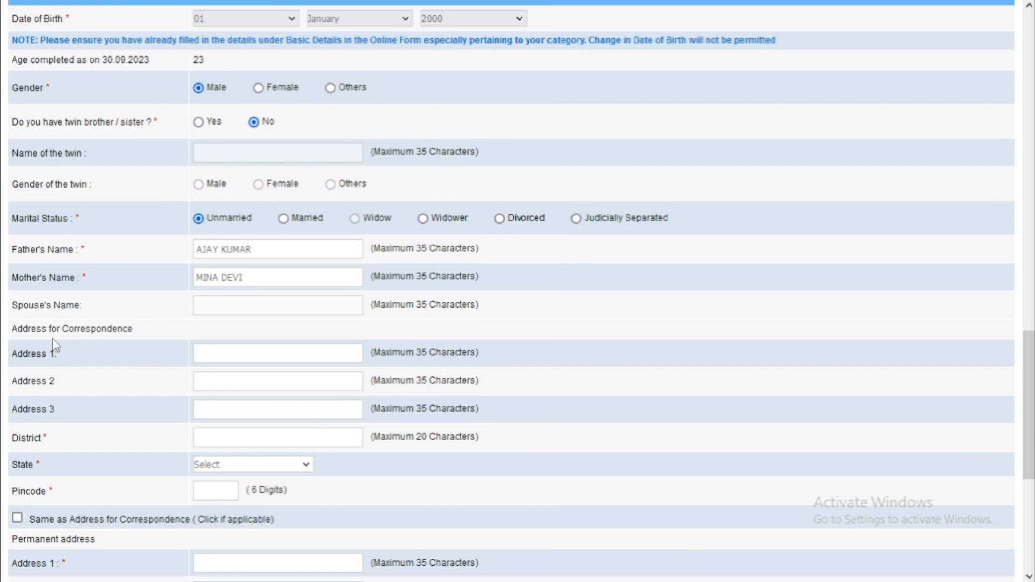
Fill in the correspondence address lines, district, state BIHAR and the pincode.
click(204, 354)
click(242, 384)
text(POST)
click(217, 440)
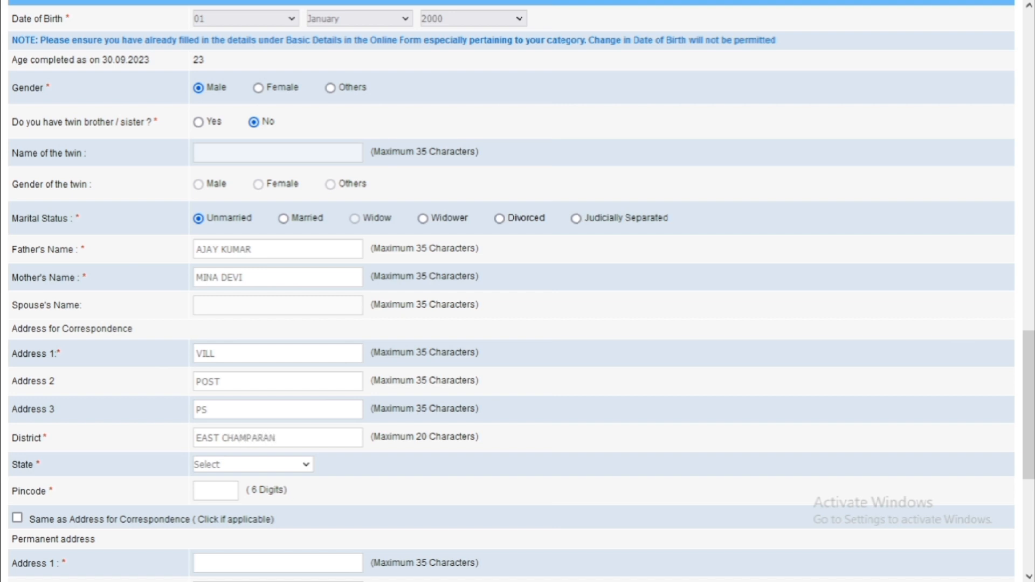
click(208, 464)
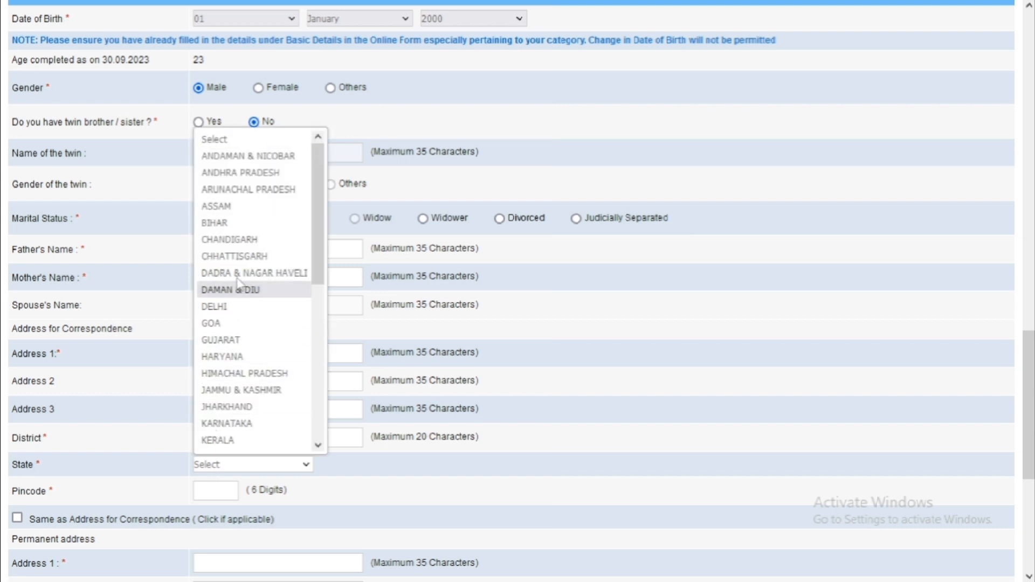
click(232, 223)
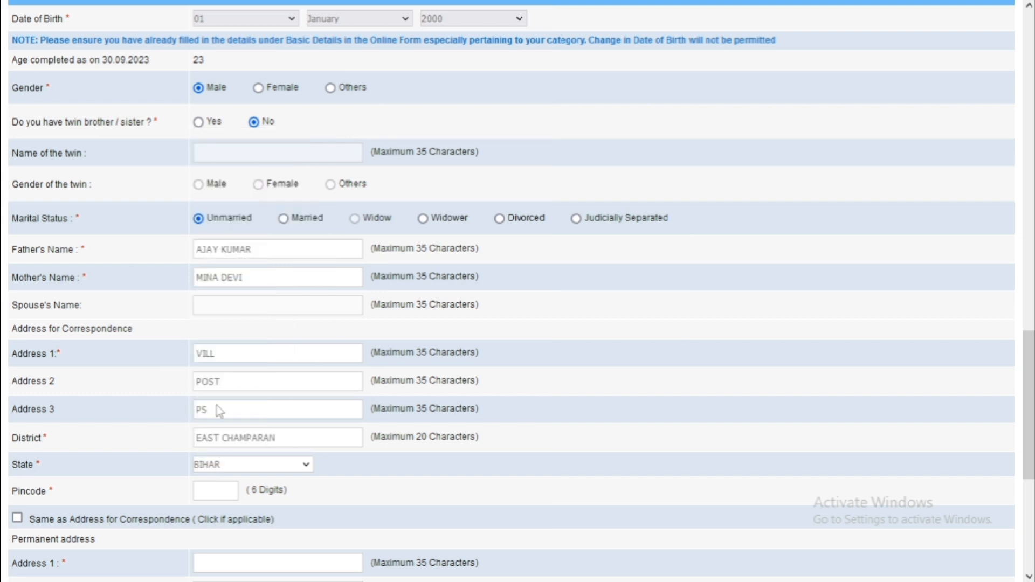
click(213, 490)
text(848484)
scroll(99, 458, down, 5)
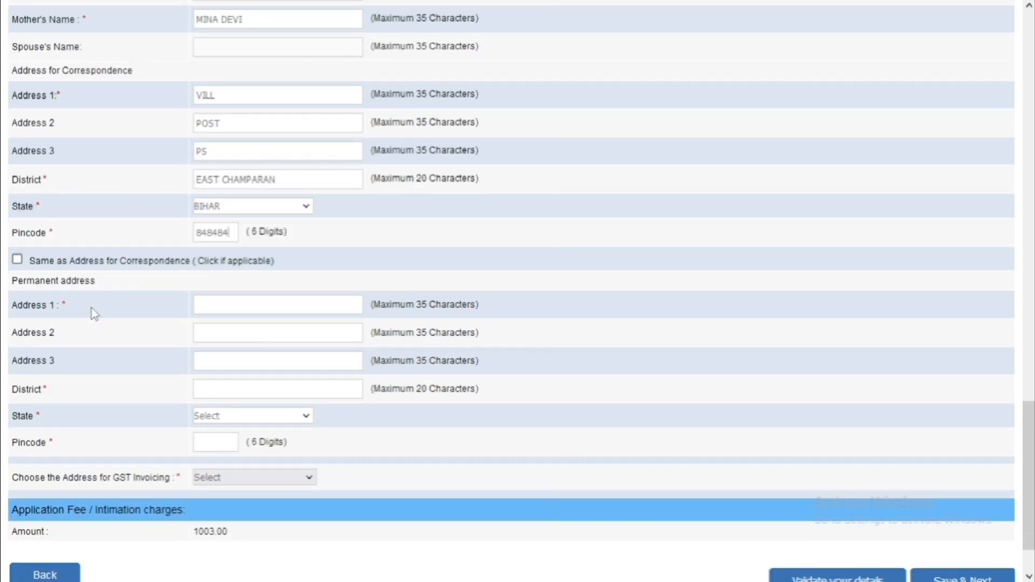
Copy the correspondence address to the permanent address and choose Permanent Address for GST invoicing.
click(17, 260)
scroll(127, 337, down, 2)
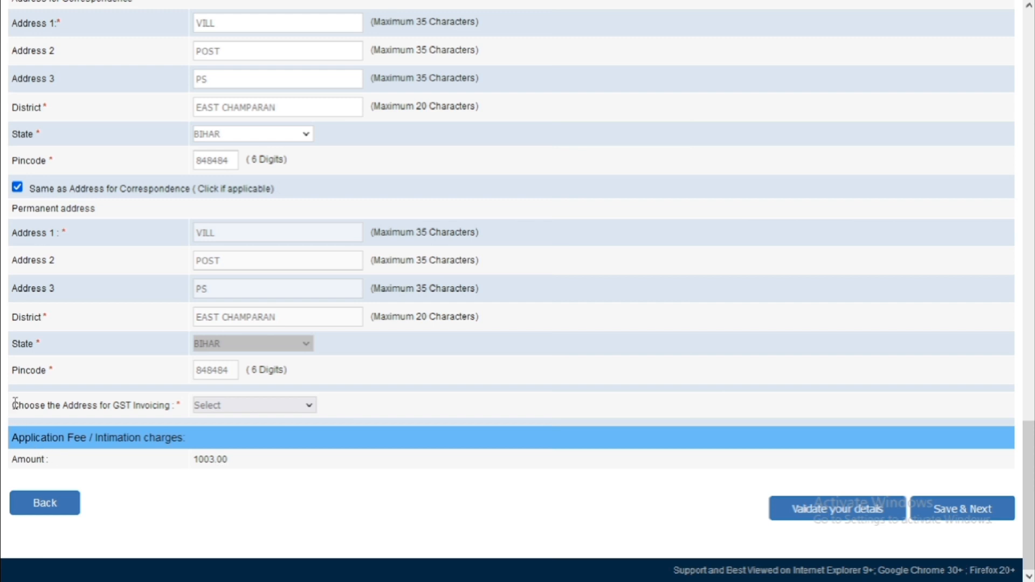
click(217, 409)
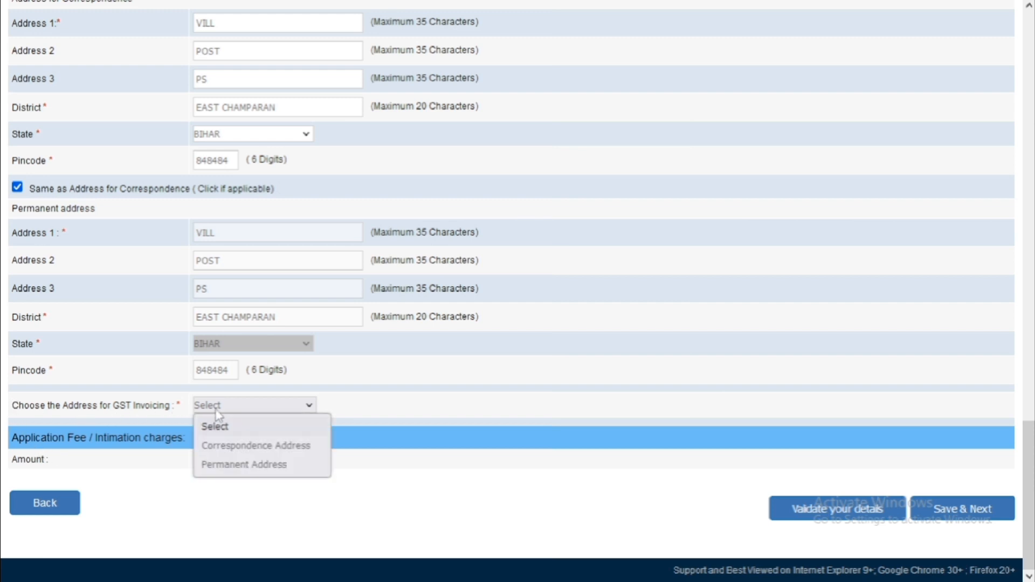
click(247, 467)
scroll(277, 443, down, 1)
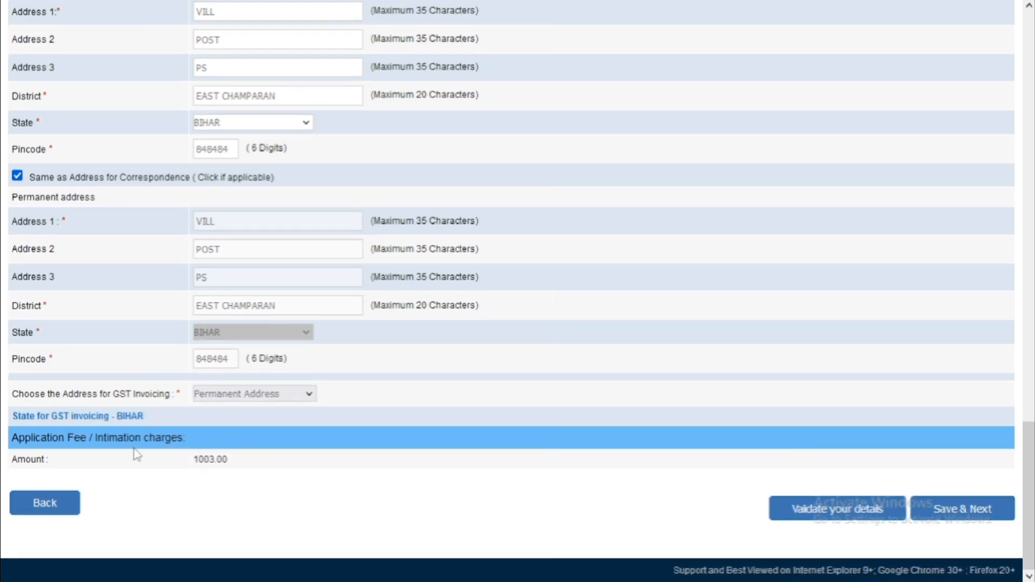
Validate the details, then scroll through the form to review the reported errors.
click(826, 515)
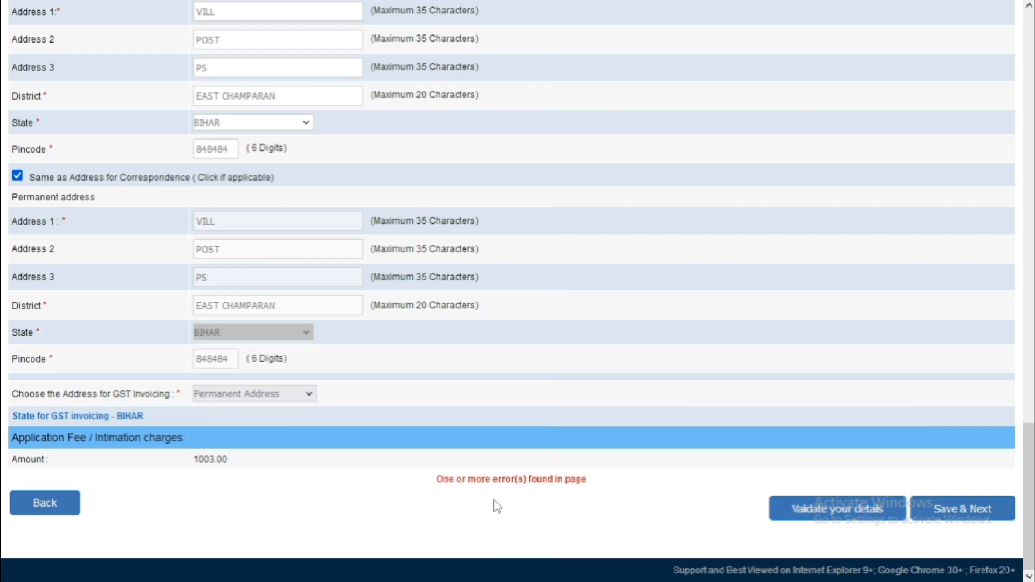
scroll(545, 488, up, 3)
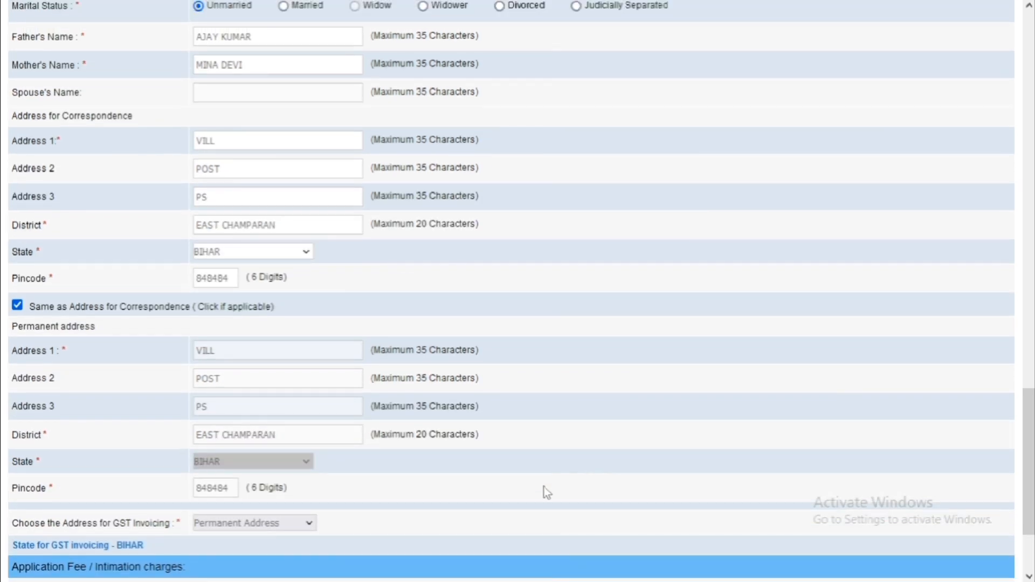
scroll(545, 488, down, 3)
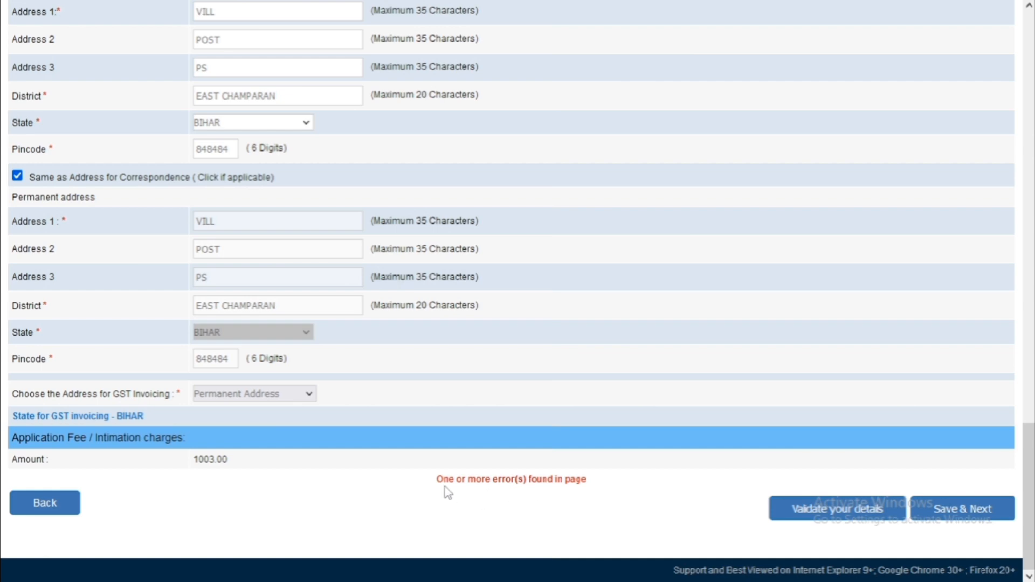
scroll(516, 491, up, 15)
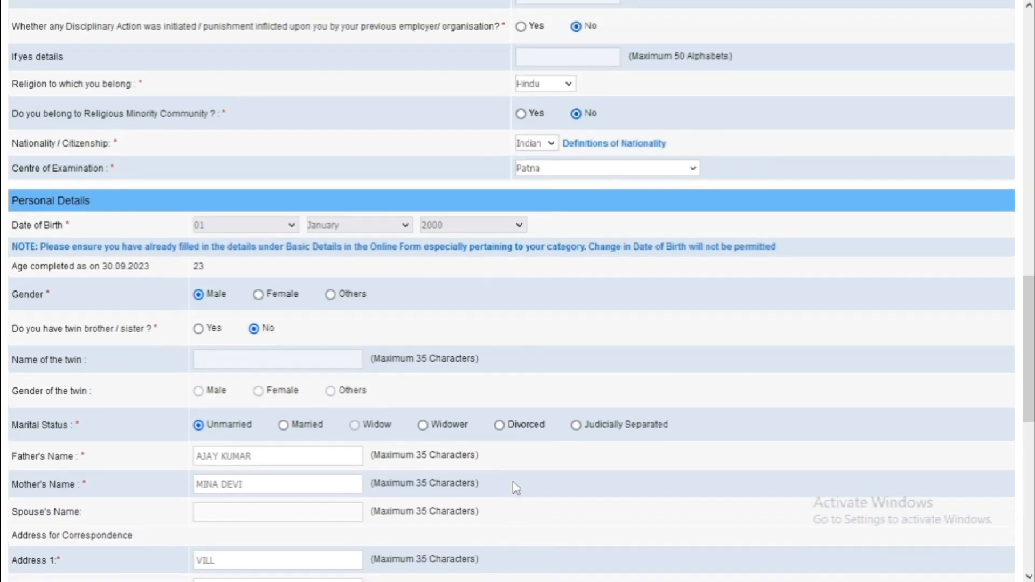
scroll(515, 488, up, 4)
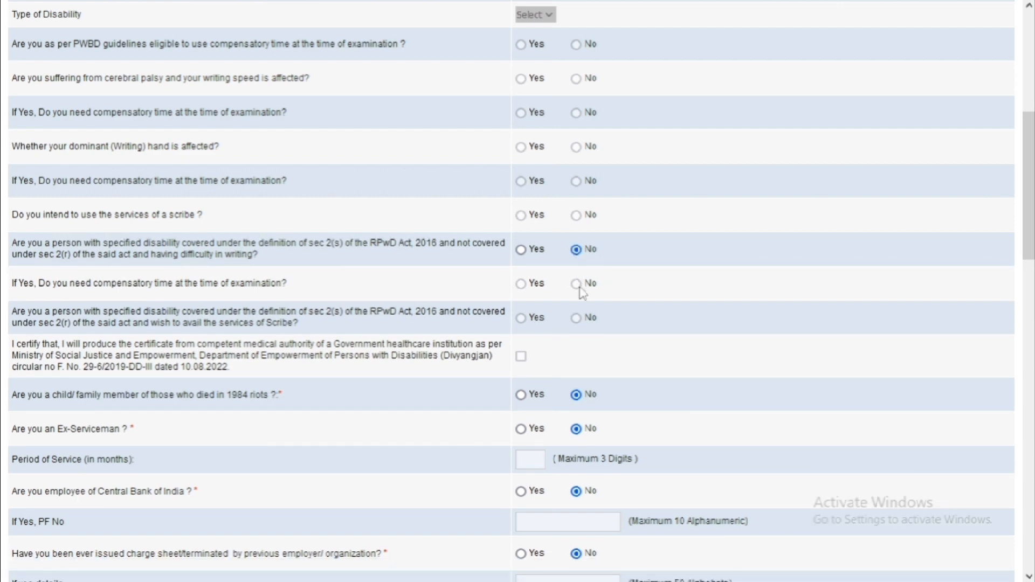
scroll(582, 294, up, 5)
scroll(496, 158, down, 2)
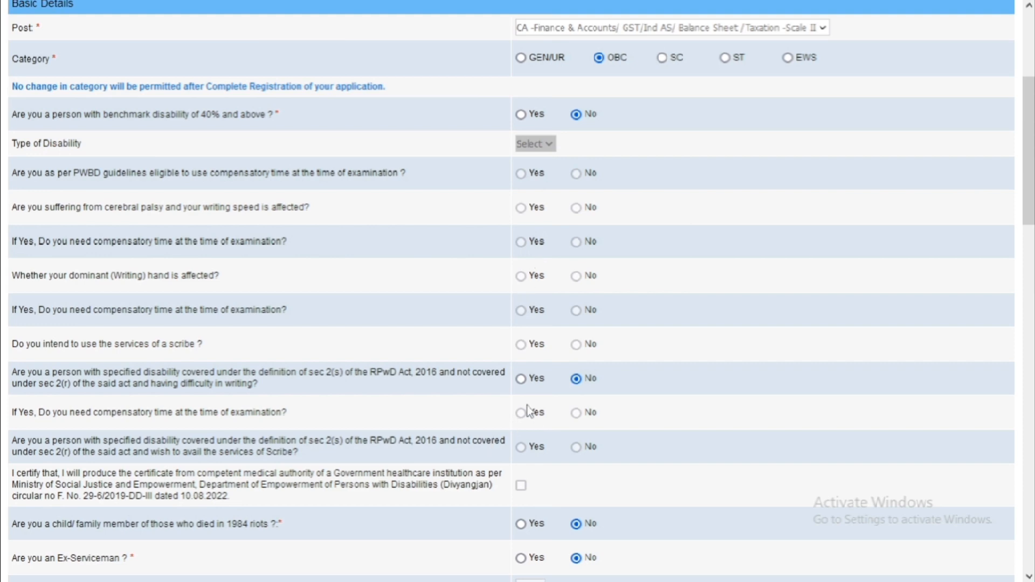
scroll(532, 410, down, 18)
scroll(741, 387, down, 4)
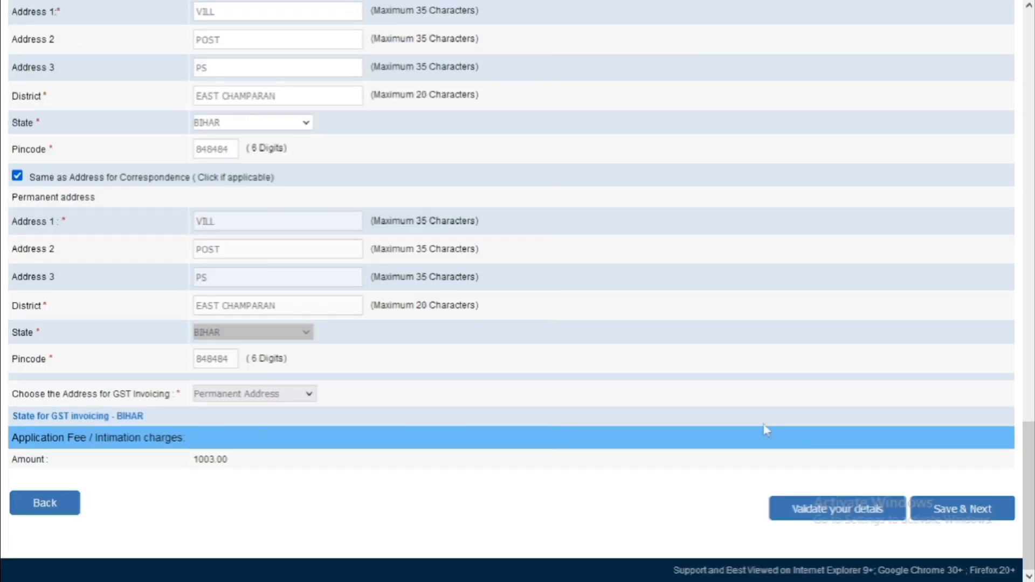
Re-validate the details, dismiss the Verified Successfully alert, and save to continue.
click(813, 507)
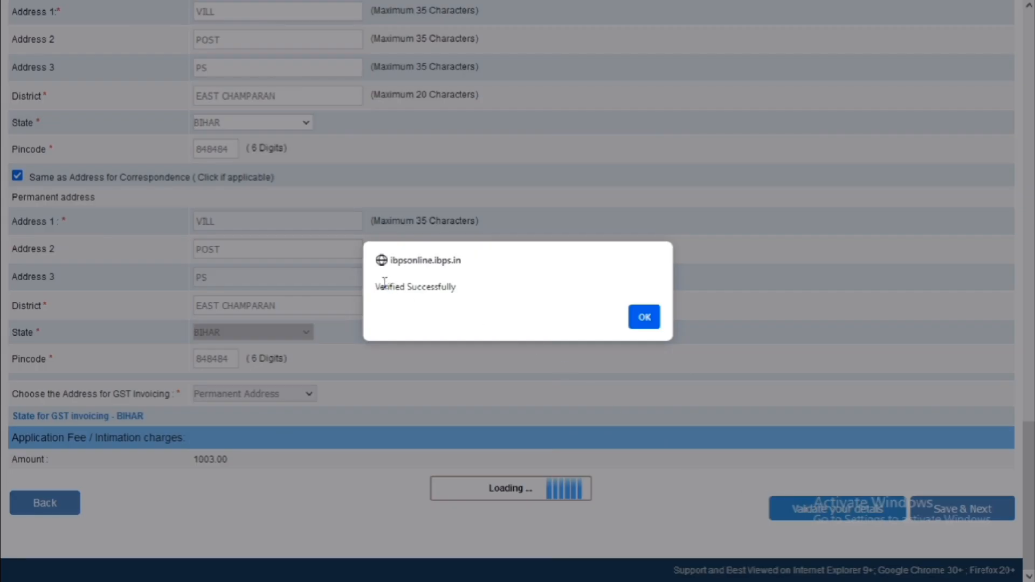
drag(379, 286, 464, 299)
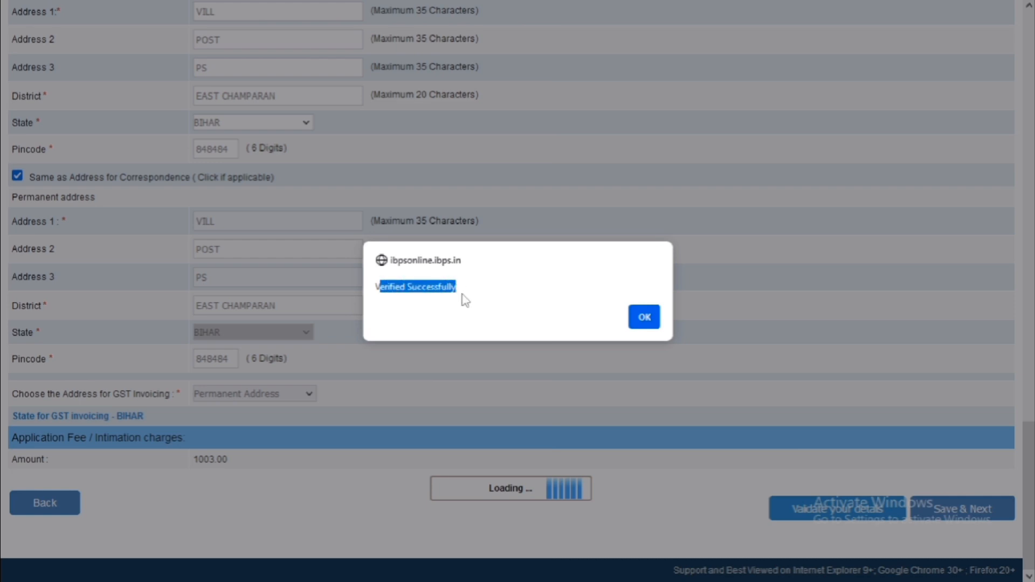
click(645, 320)
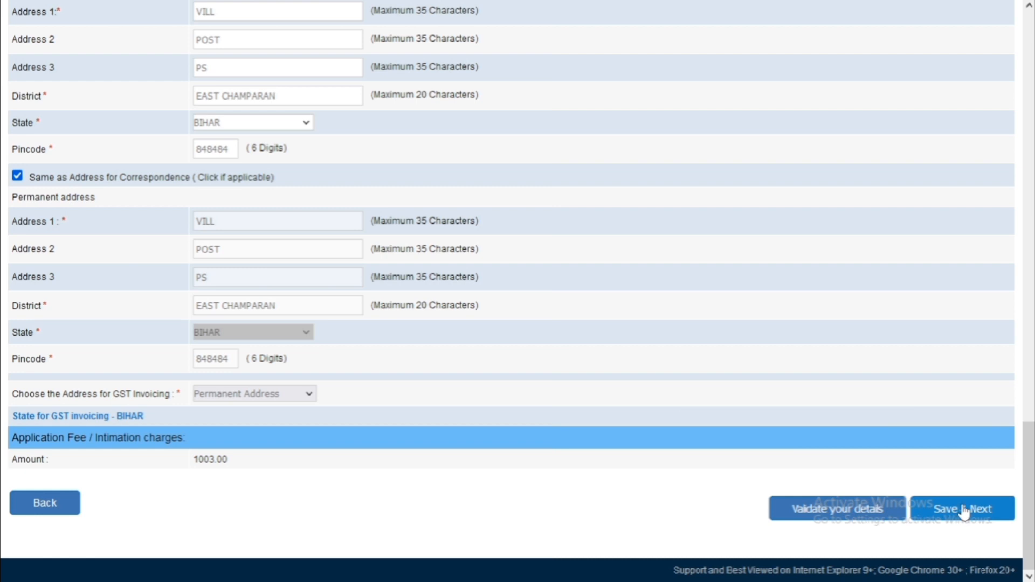
click(963, 509)
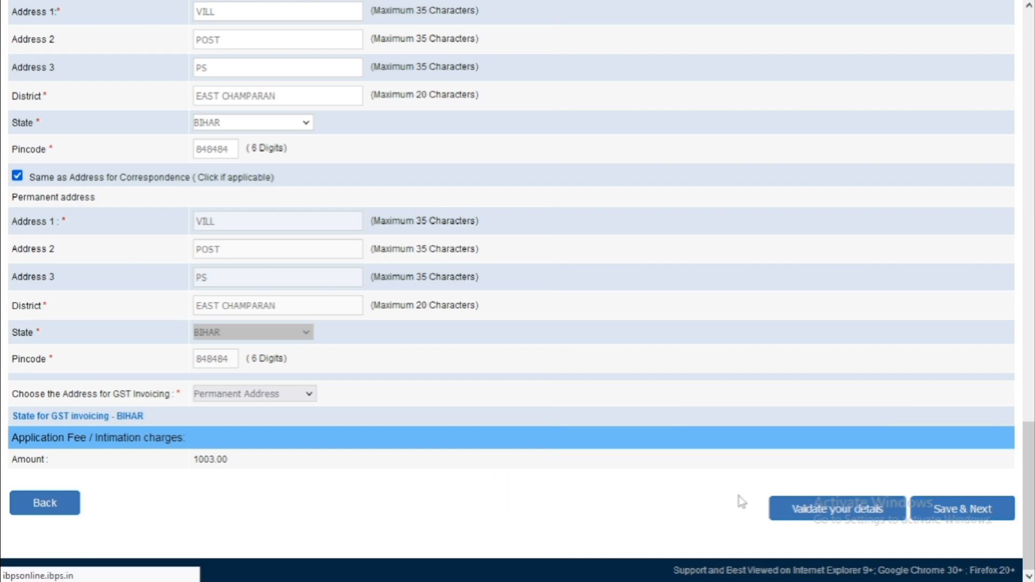
Look through the Graduation degree choices, leaving the selection unchanged.
scroll(176, 342, down, 2)
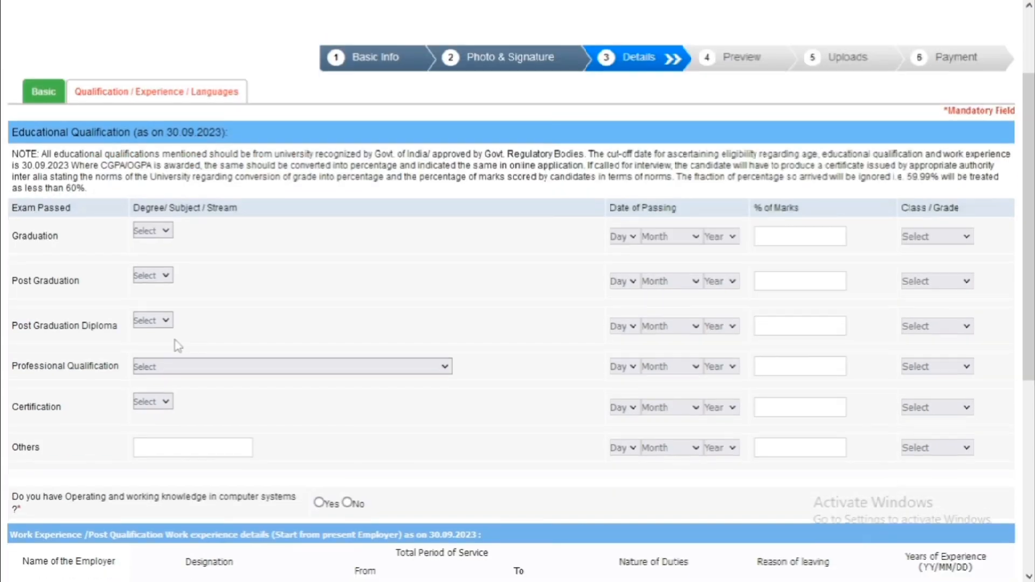
click(151, 214)
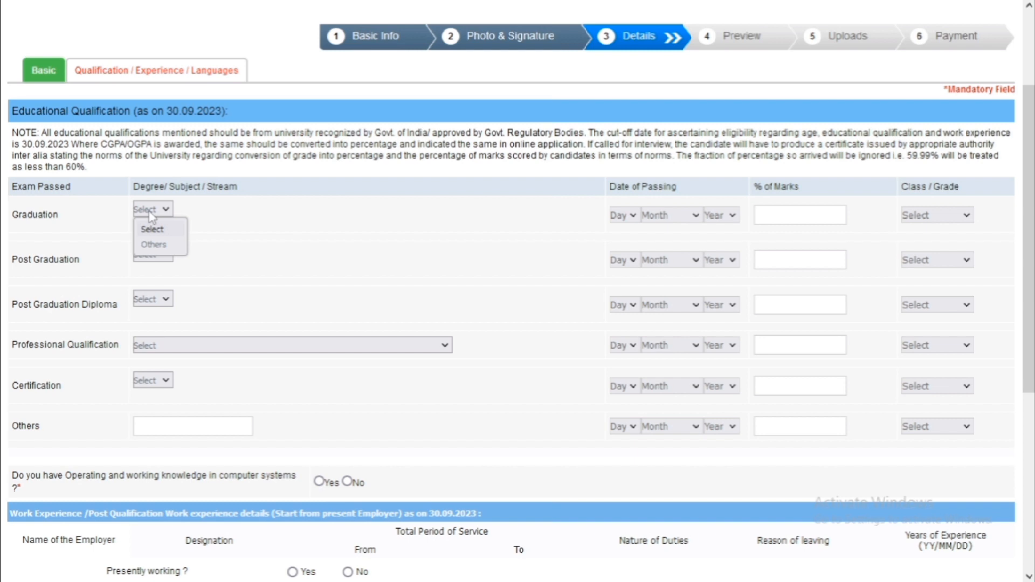
click(208, 214)
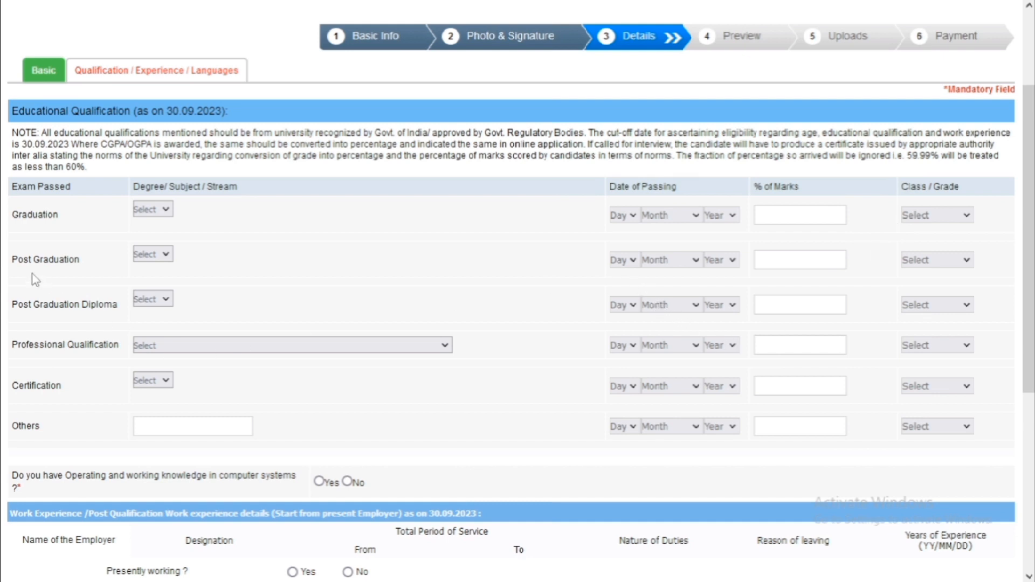
scroll(170, 304, down, 6)
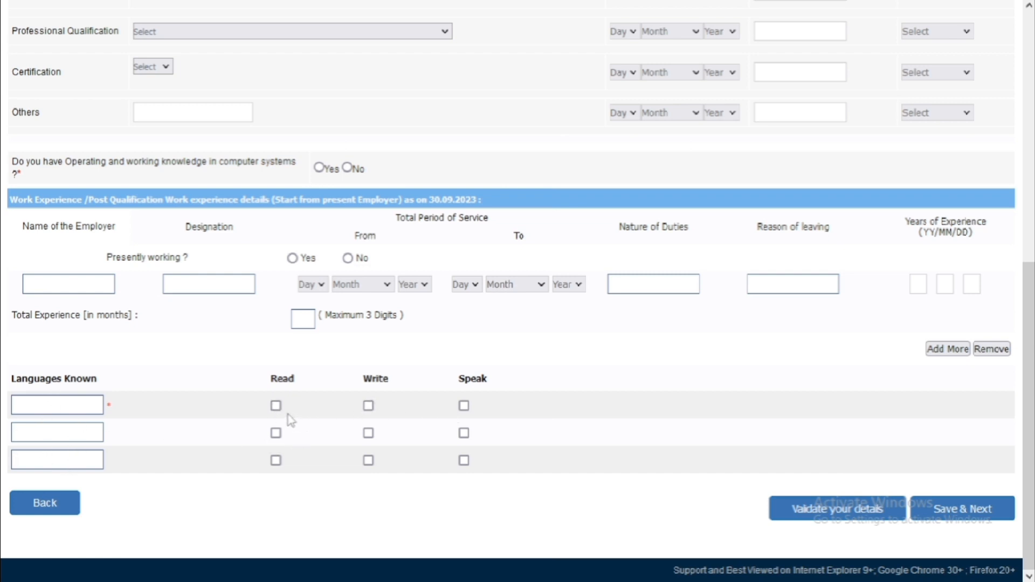
Tick Read, Write and Speak for the first known language.
click(276, 406)
click(368, 406)
click(464, 406)
scroll(452, 279, up, 3)
scroll(452, 279, up, 4)
scroll(569, 434, down, 7)
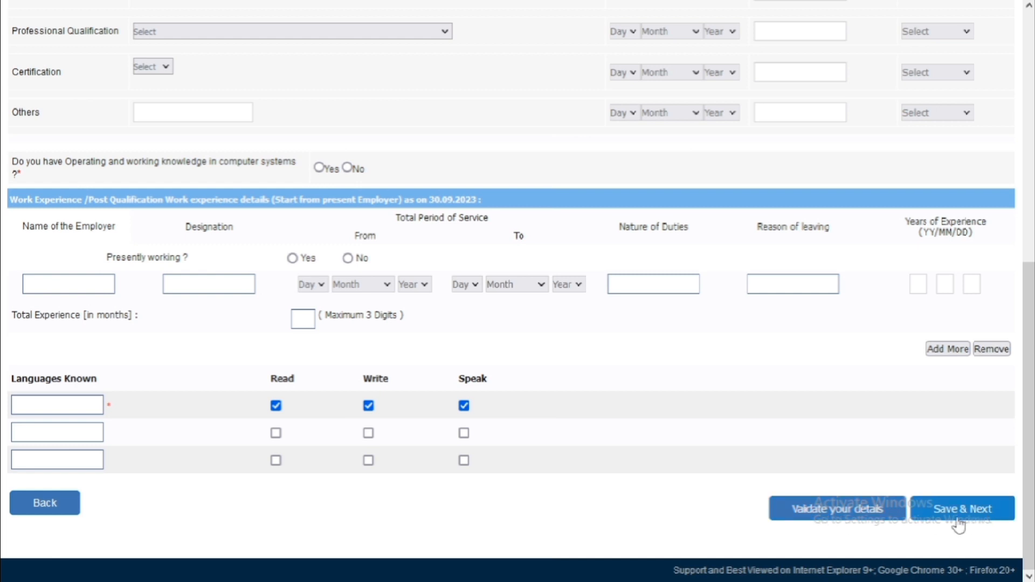
scroll(625, 412, up, 8)
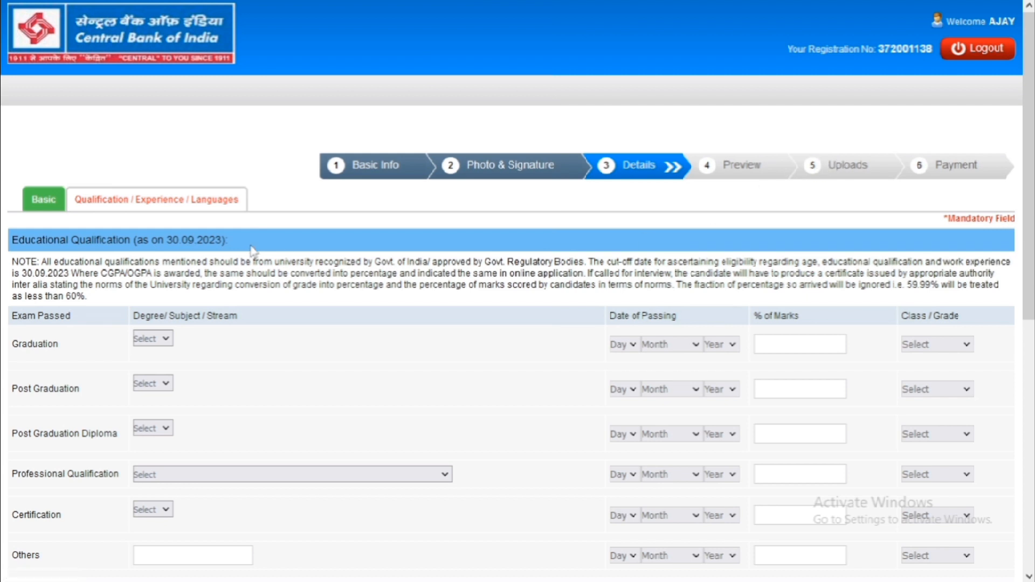
scroll(188, 208, down, 7)
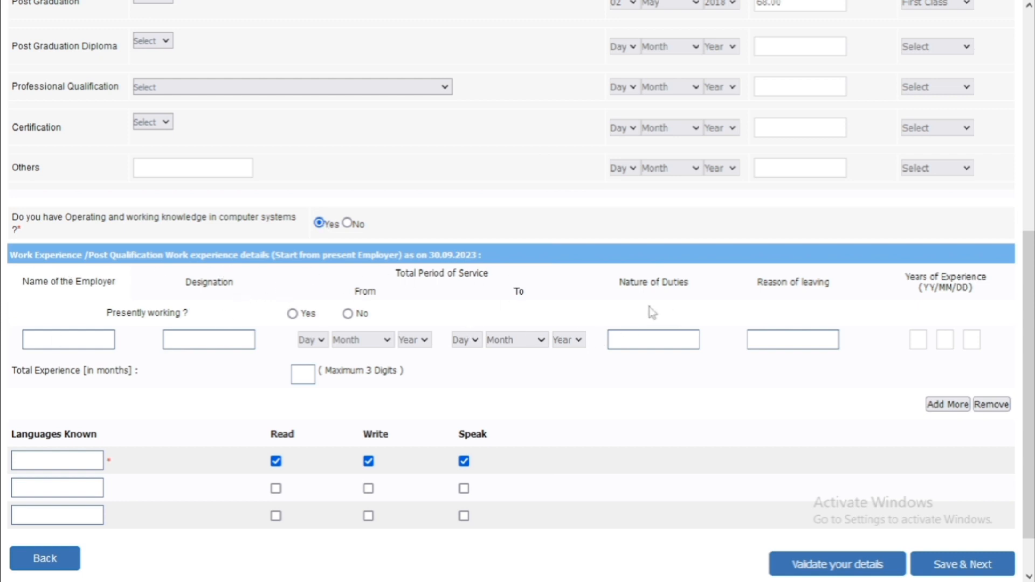
Enter HINDI as a known language and tick Read, Write and Speak for ENGLISH.
click(59, 459)
text(HINDI)
click(276, 488)
click(368, 488)
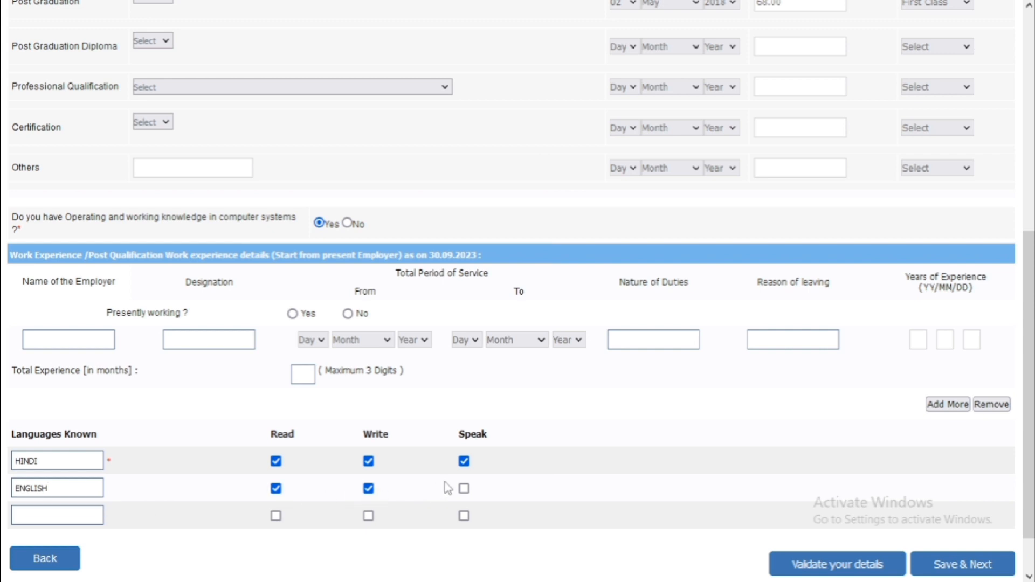
click(463, 488)
Validate the qualifications, dismiss the success alert, and save to open the preview.
click(829, 570)
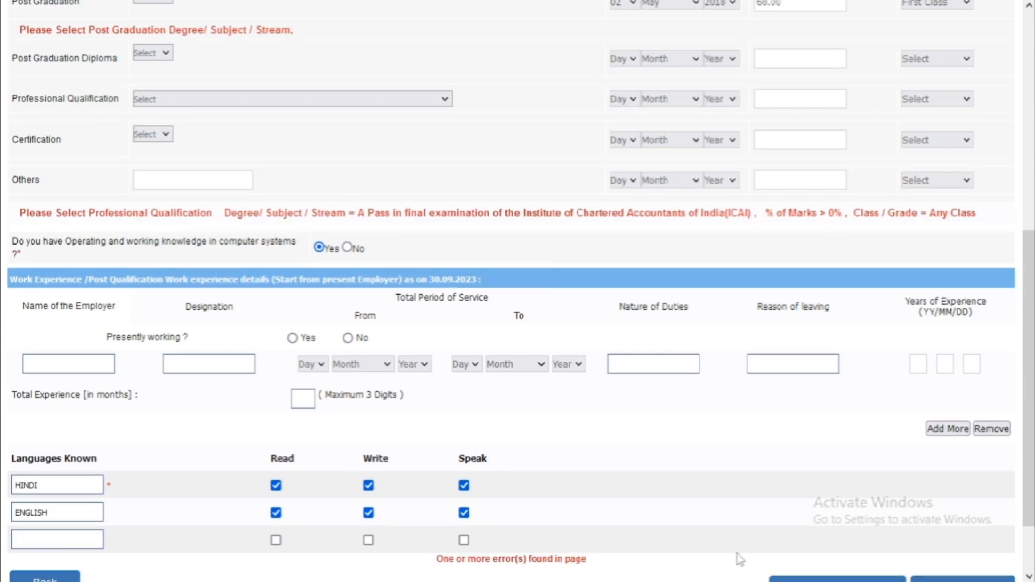
scroll(532, 549, up, 2)
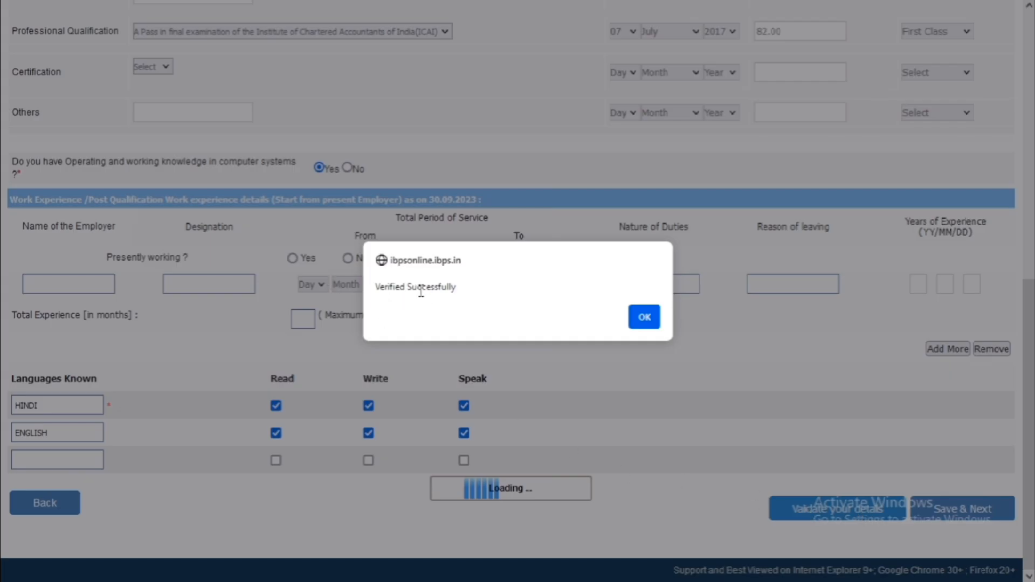
click(645, 320)
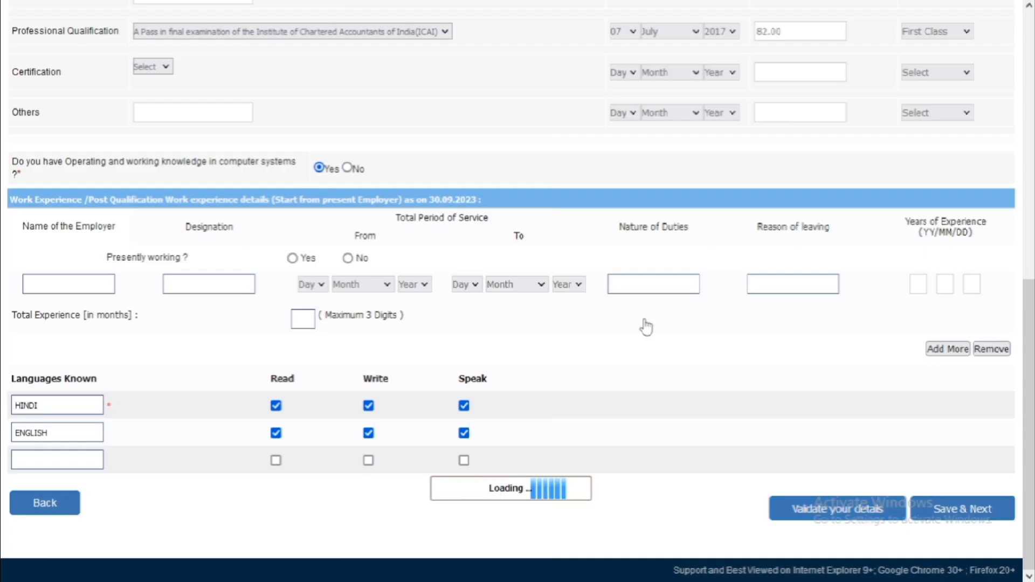
click(955, 515)
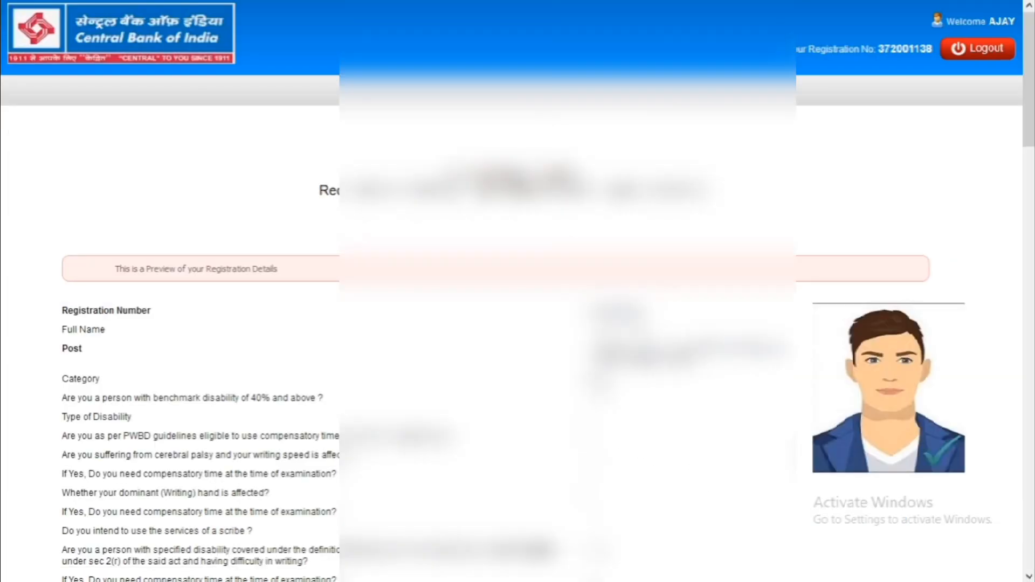
Agree to the declaration, complete registration and confirm both prompts to reach document upload.
scroll(518, 291, down, 20)
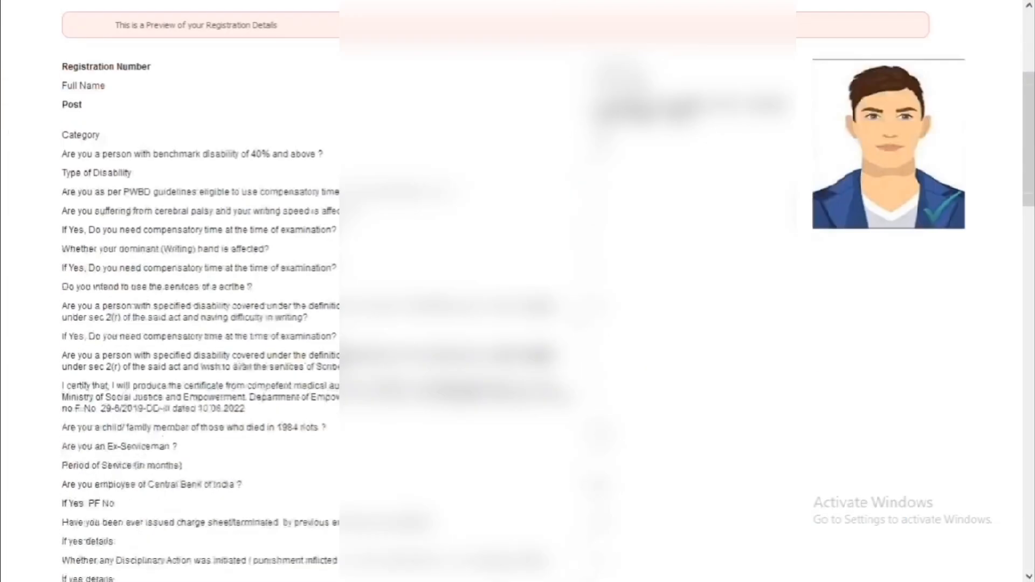
scroll(274, 450, down, 1)
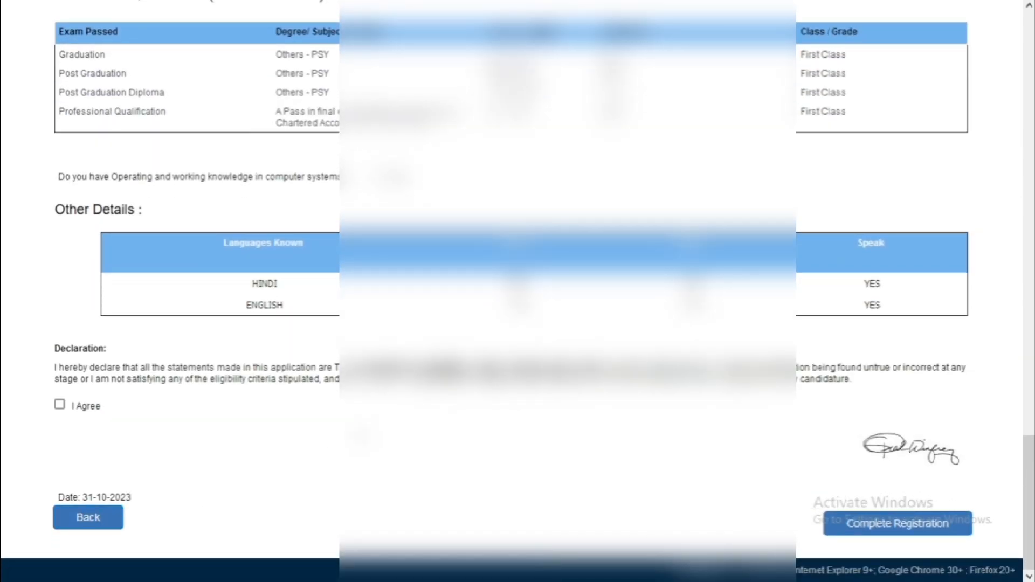
click(60, 405)
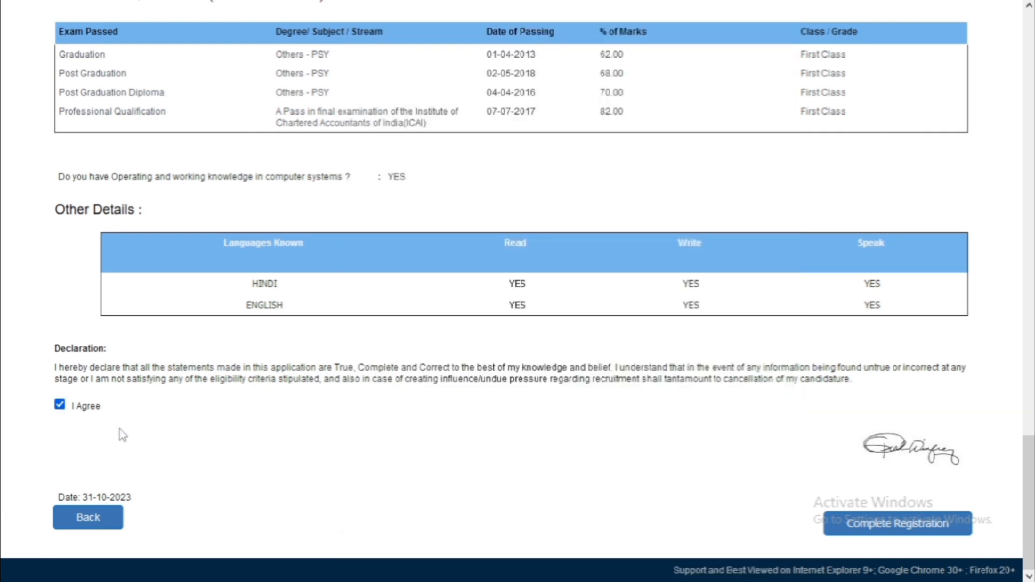
click(923, 529)
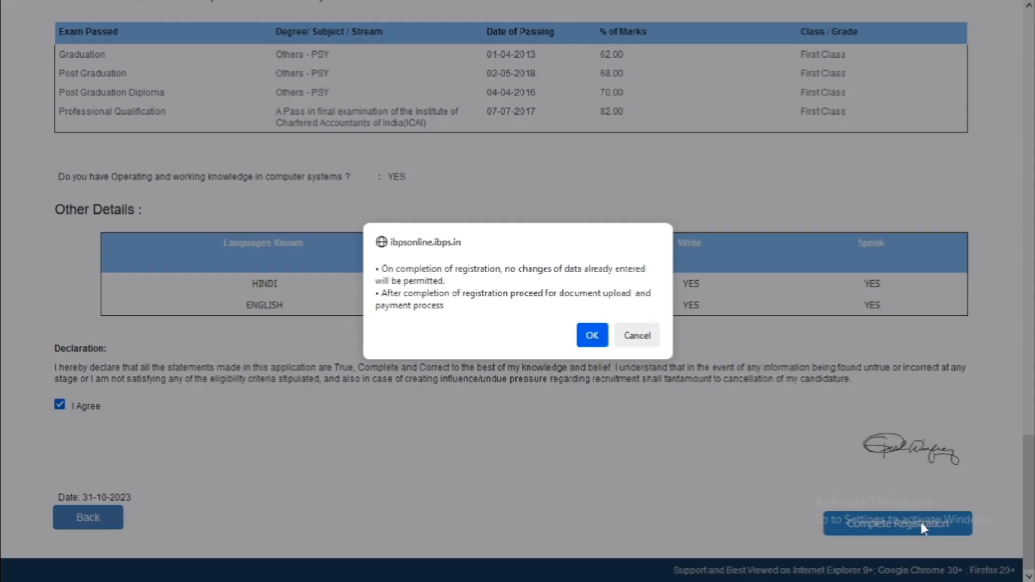
click(591, 336)
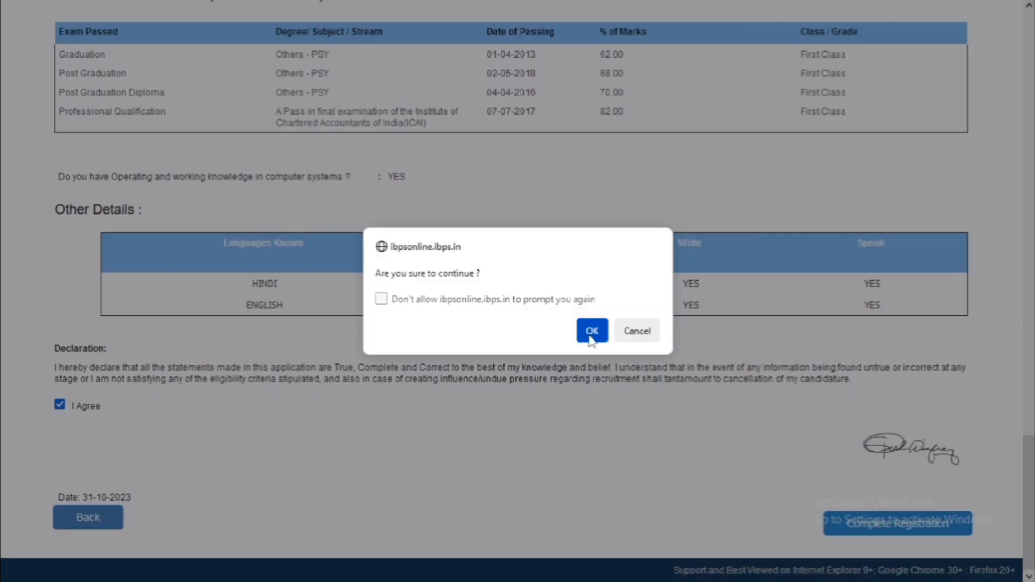
click(592, 334)
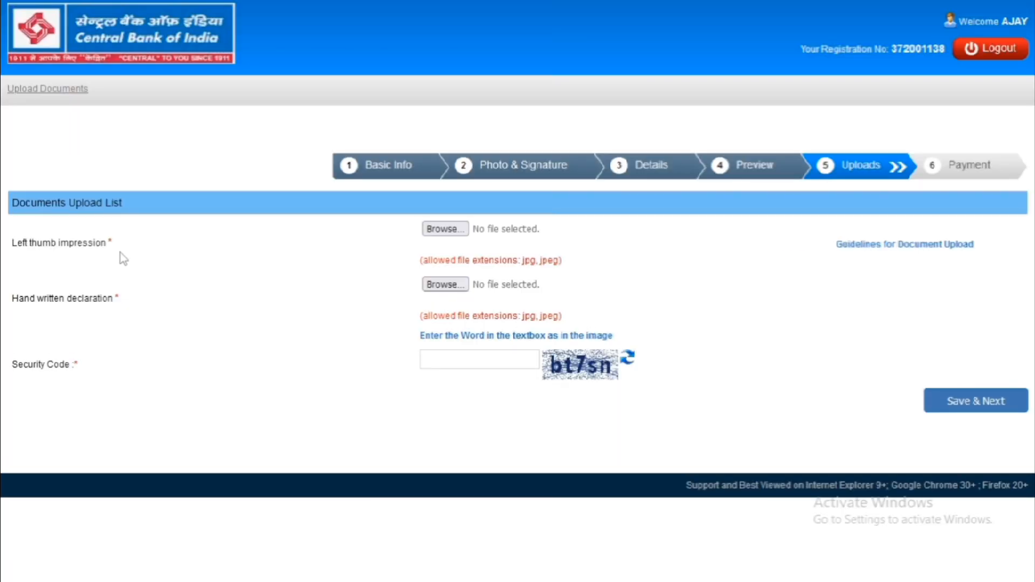
Upload THUMB.jpg as the left thumb impression and accept its preview.
click(443, 230)
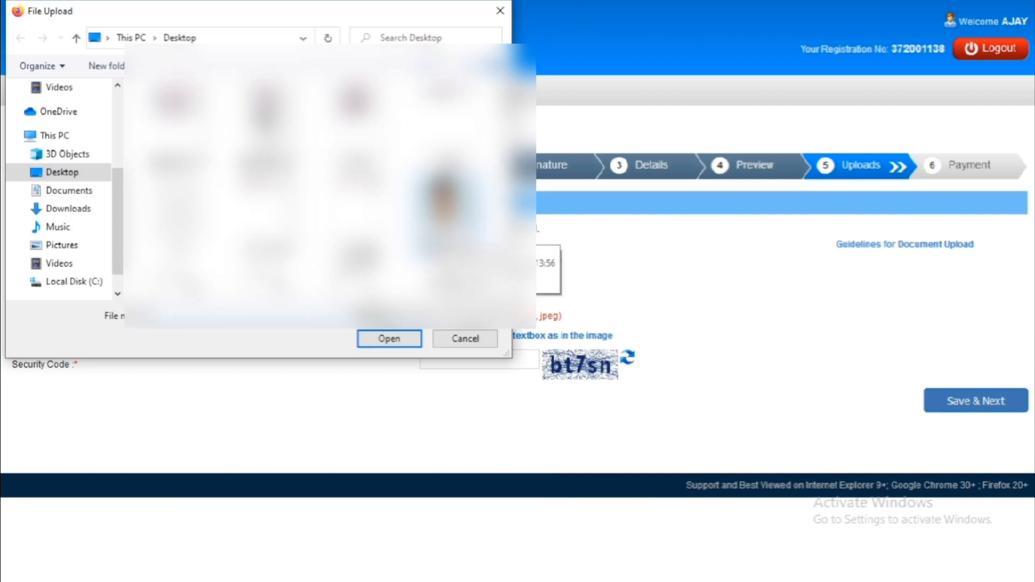
text(t)
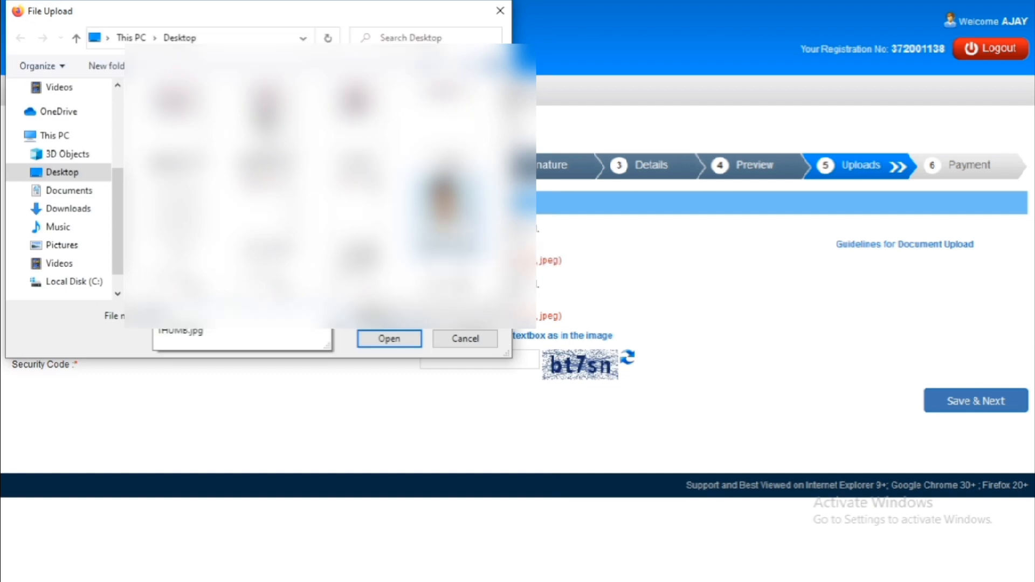
key(Return)
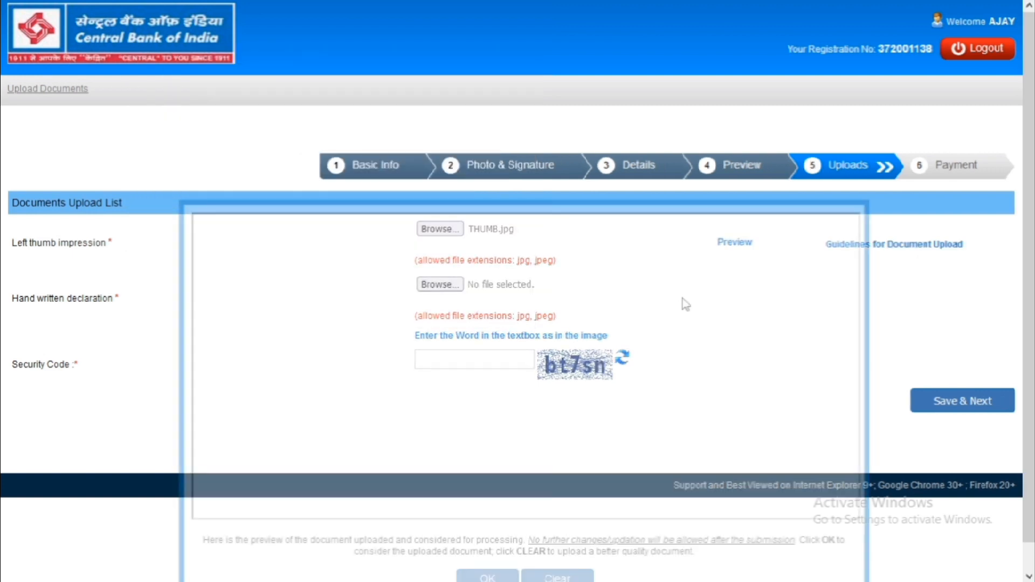
scroll(539, 347, down, 1)
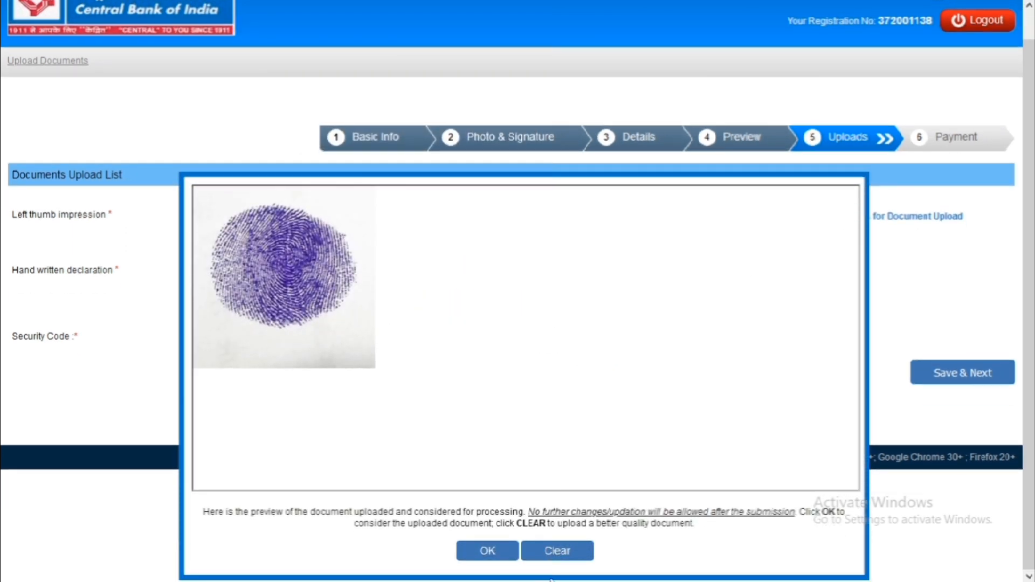
click(487, 554)
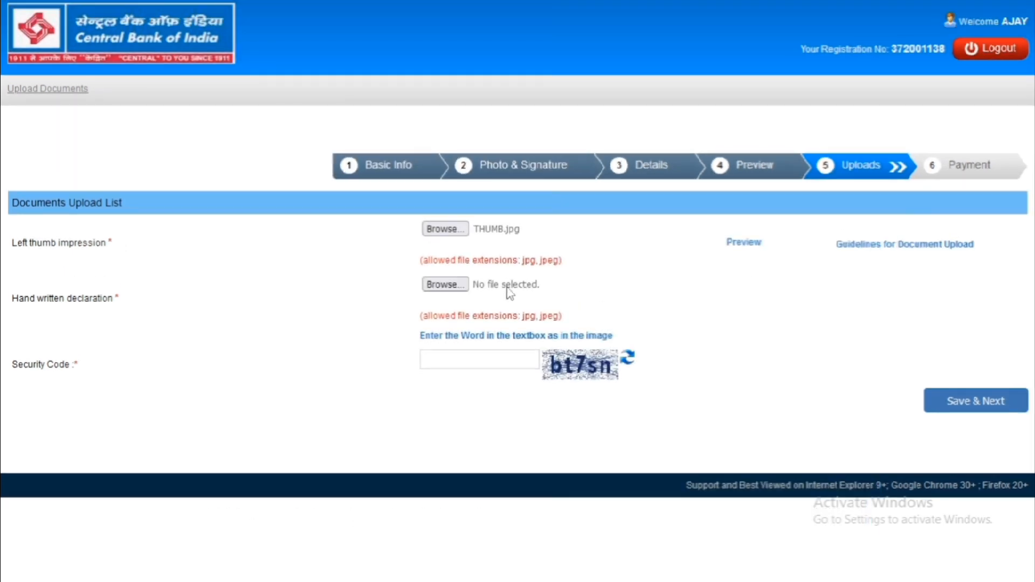
Upload DEC.jpg as the hand-written declaration and accept its preview.
click(458, 290)
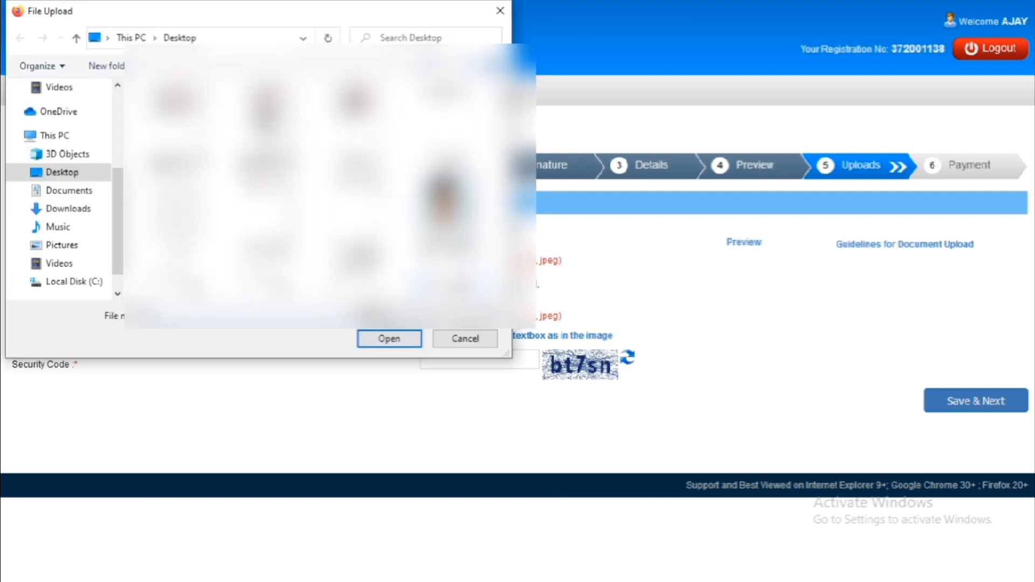
text(de)
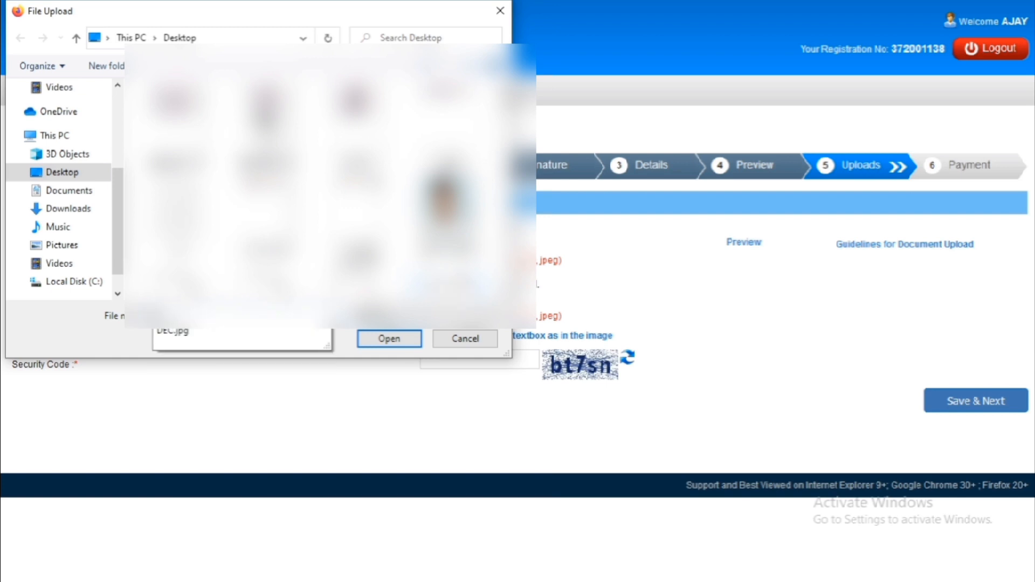
key(Down)
key(Return)
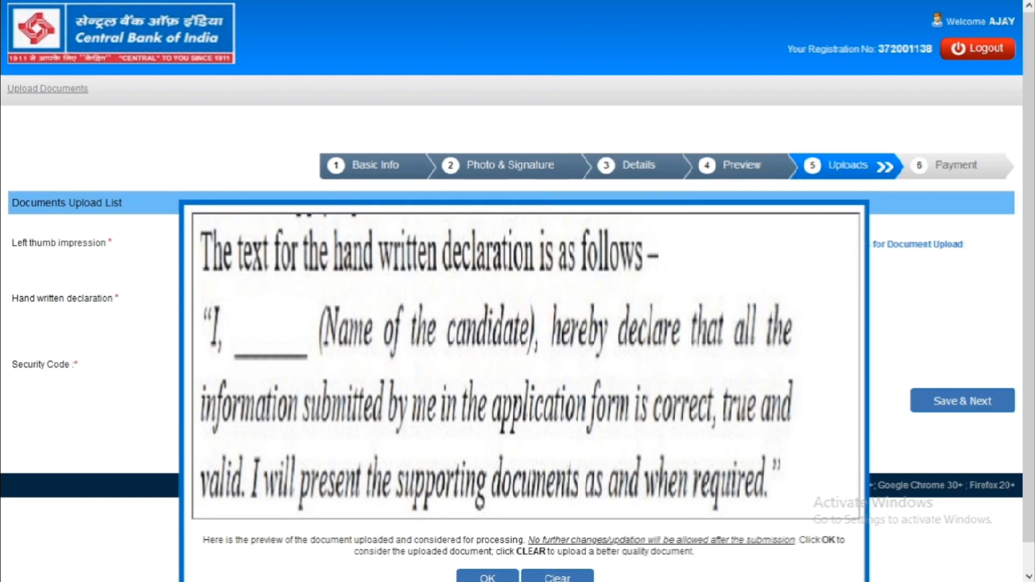
scroll(517, 291, down, 1)
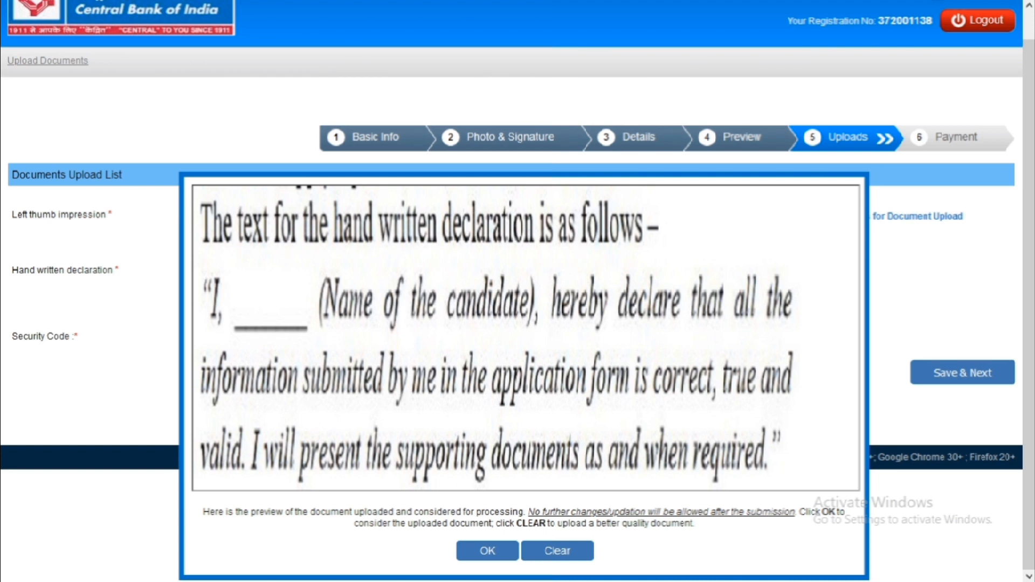
click(479, 552)
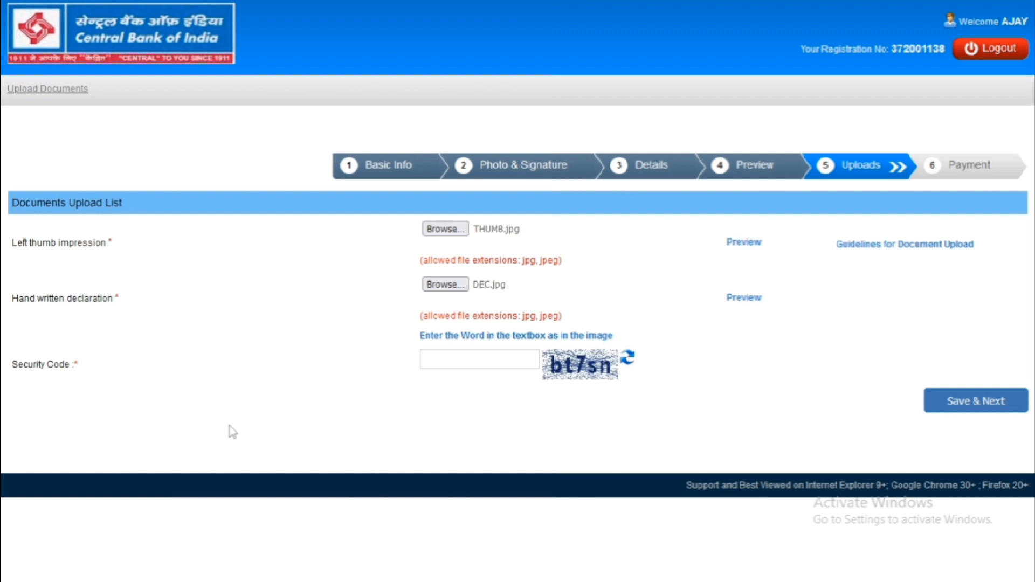
Enter the security code, then save the uploaded documents and confirm the submission.
click(427, 363)
text(bt7sn)
click(985, 404)
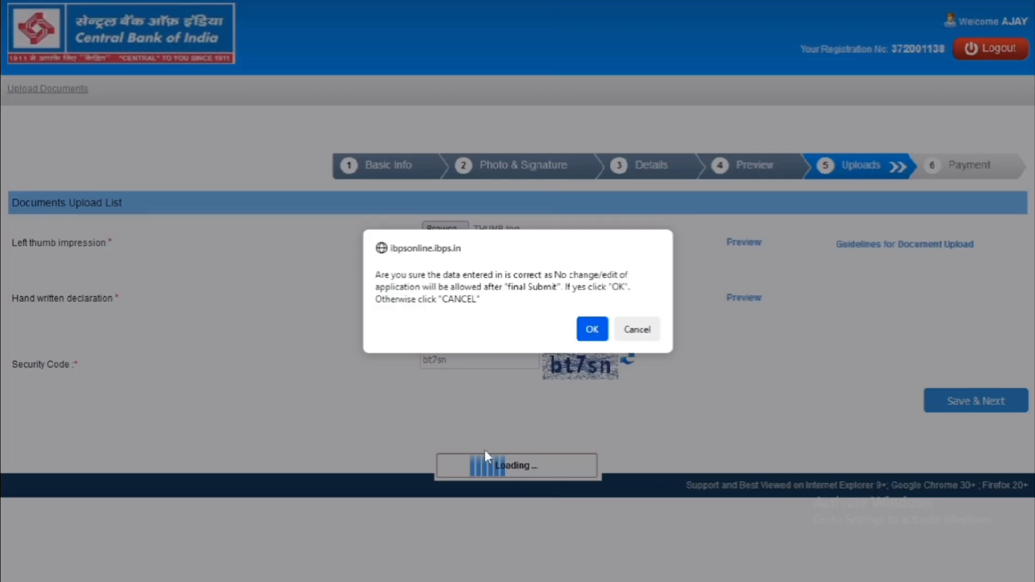
click(591, 330)
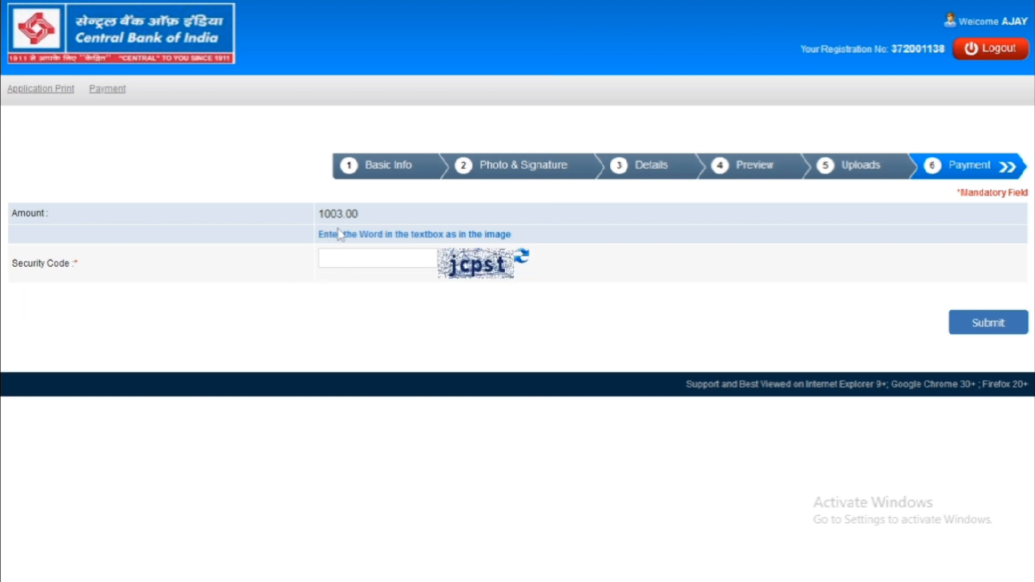
Enter the payment security code and submit the ₹1003.00 fee, confirming the prompt.
click(355, 253)
text(jcpst)
click(975, 330)
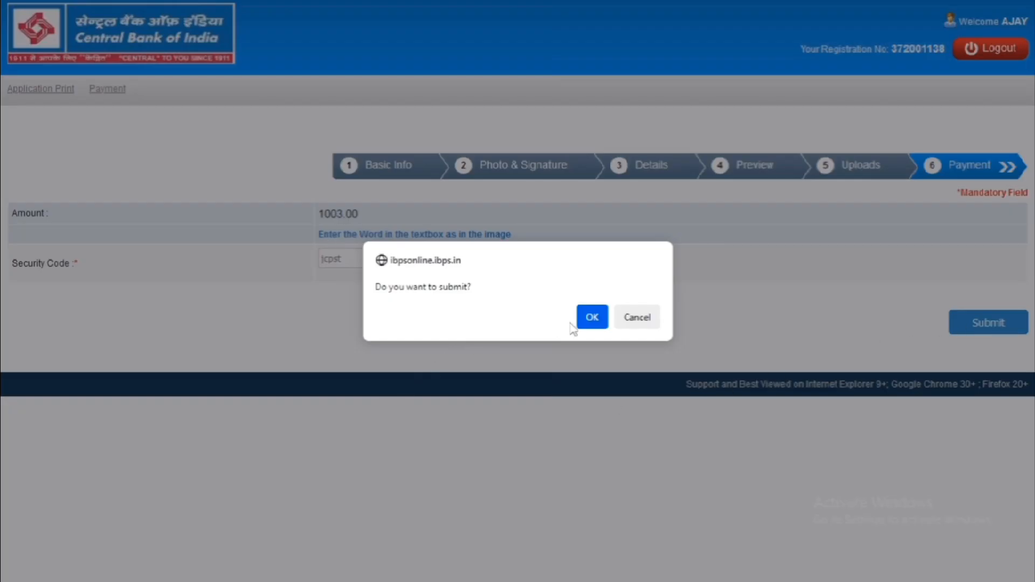
click(592, 320)
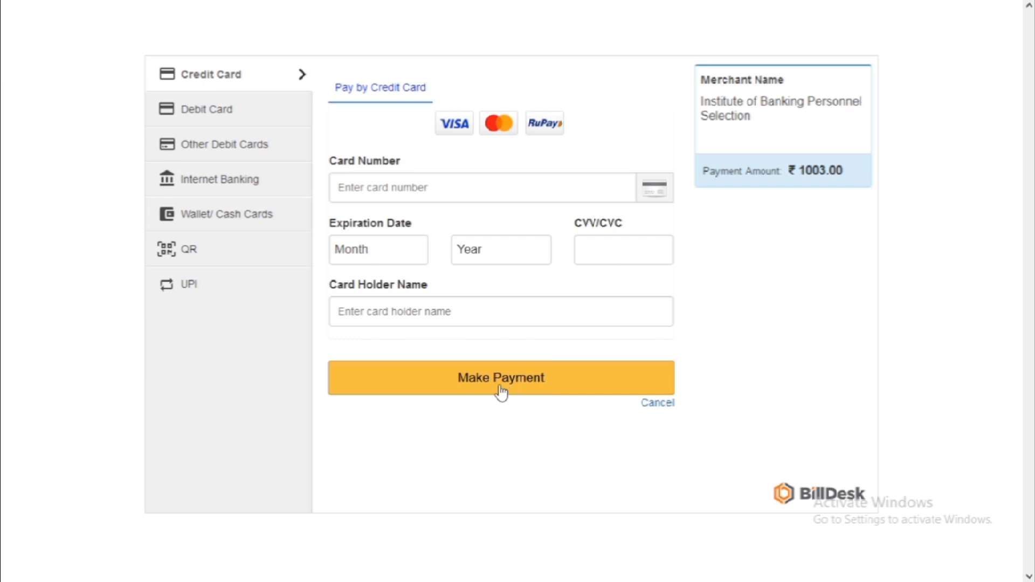
Pay by QR with BHIM UPI, accept the zero convenience fee, and show the scannable QR code.
click(207, 250)
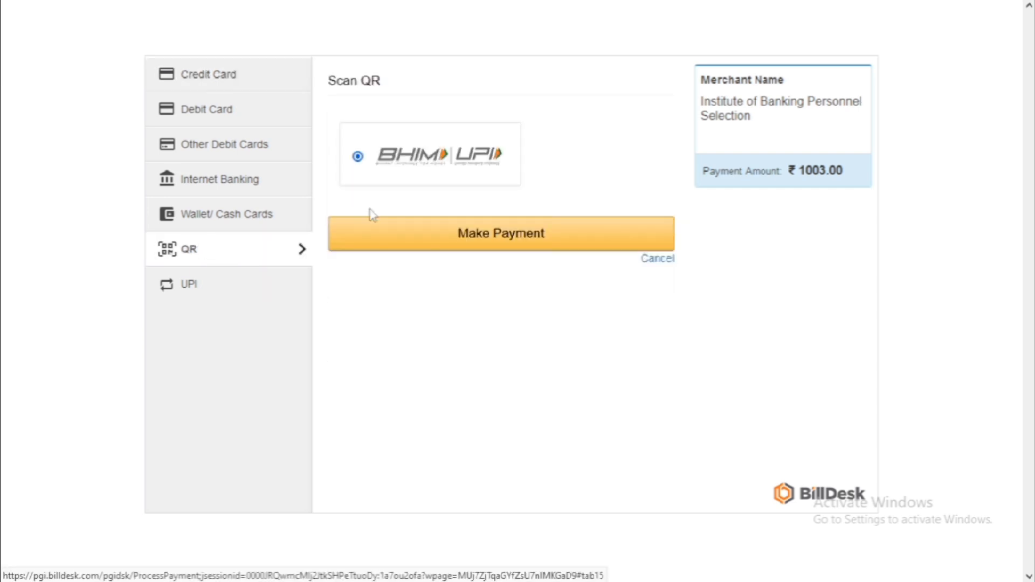
click(395, 168)
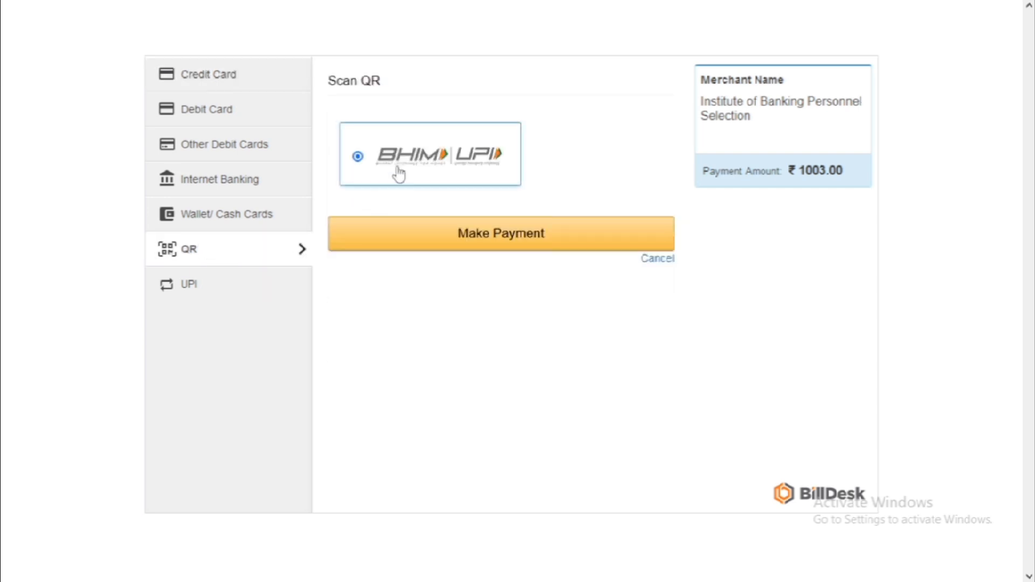
click(446, 249)
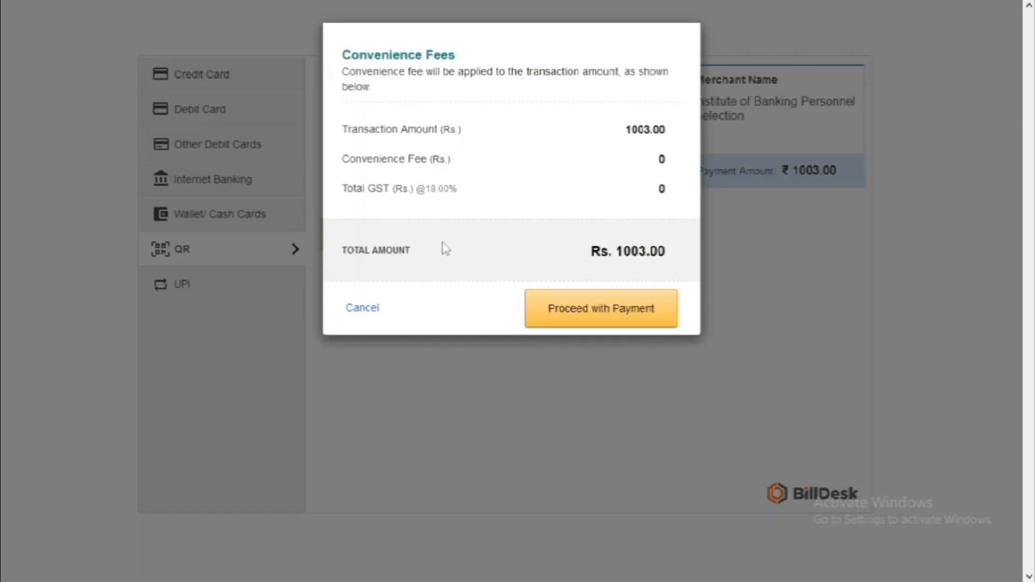
click(591, 322)
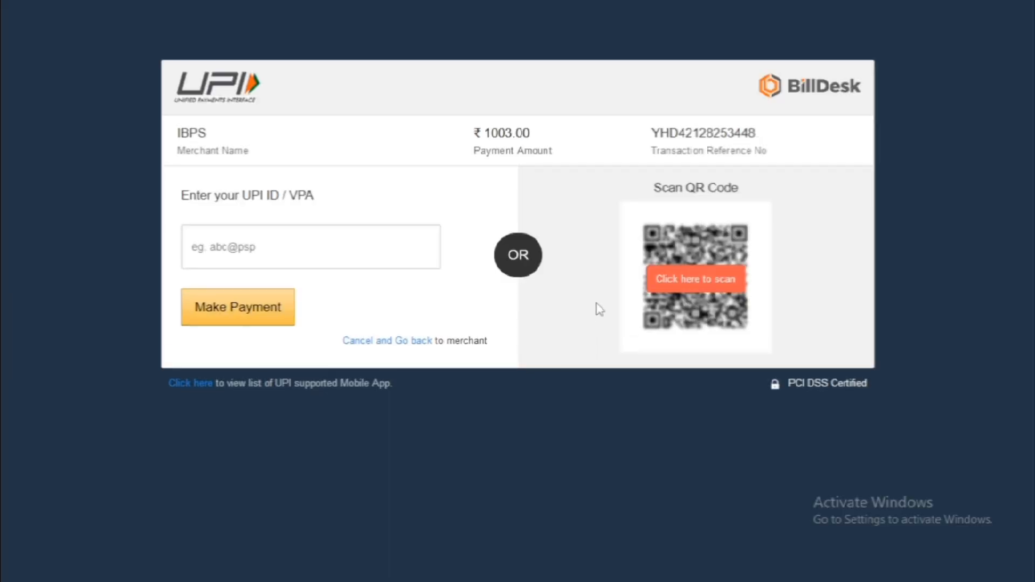
click(708, 282)
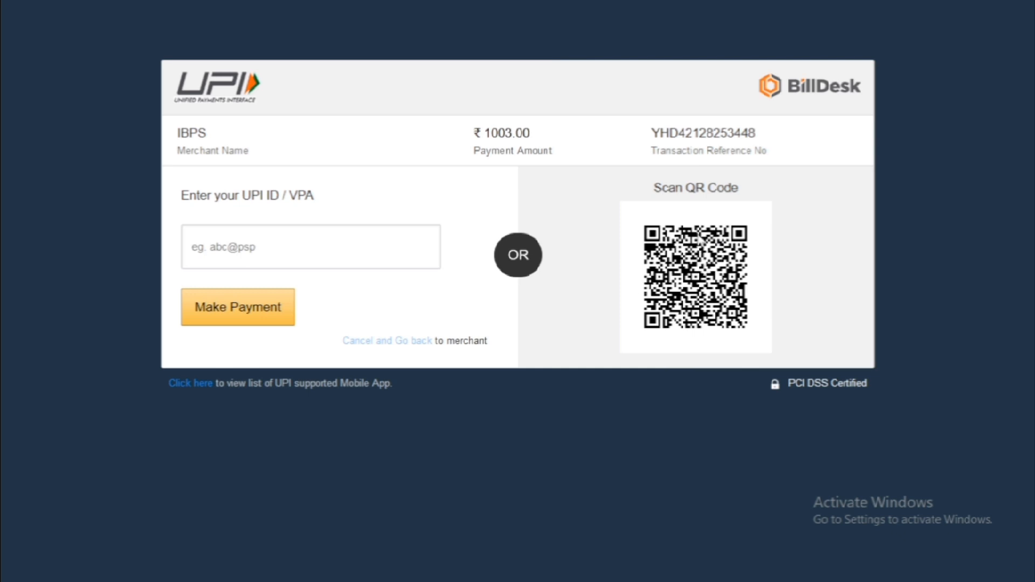